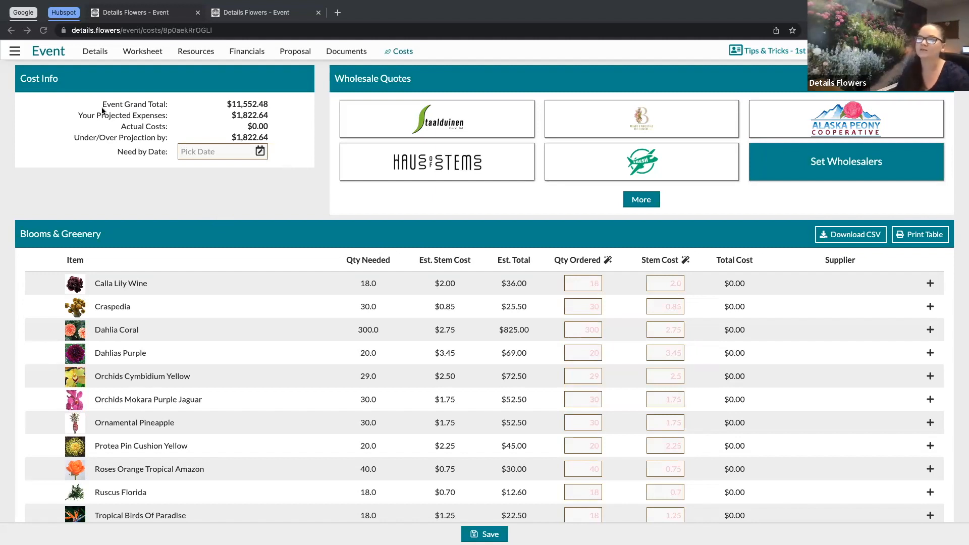
Step: Open the Costs page of the unnamed Tips & Tricks - 1st event from the event list
left_click(14, 52)
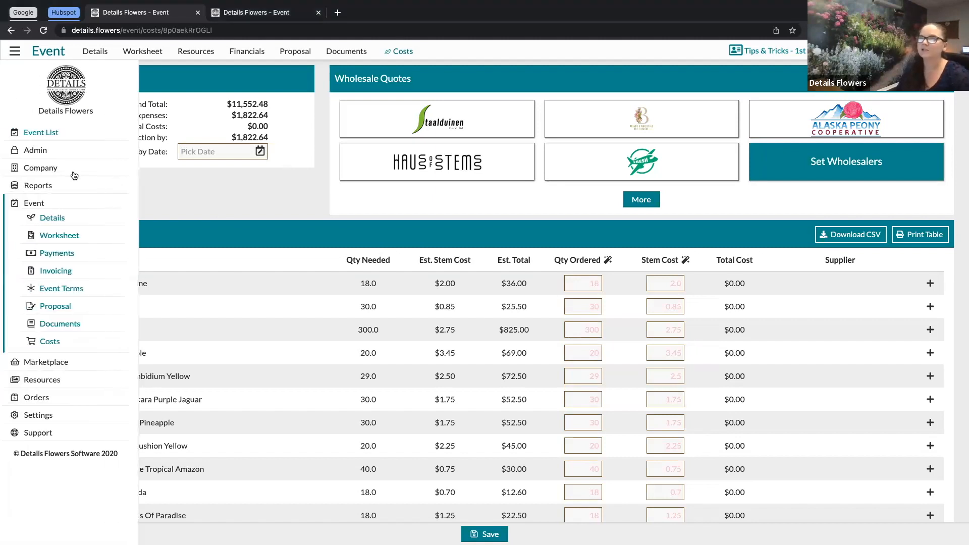
left_click(60, 133)
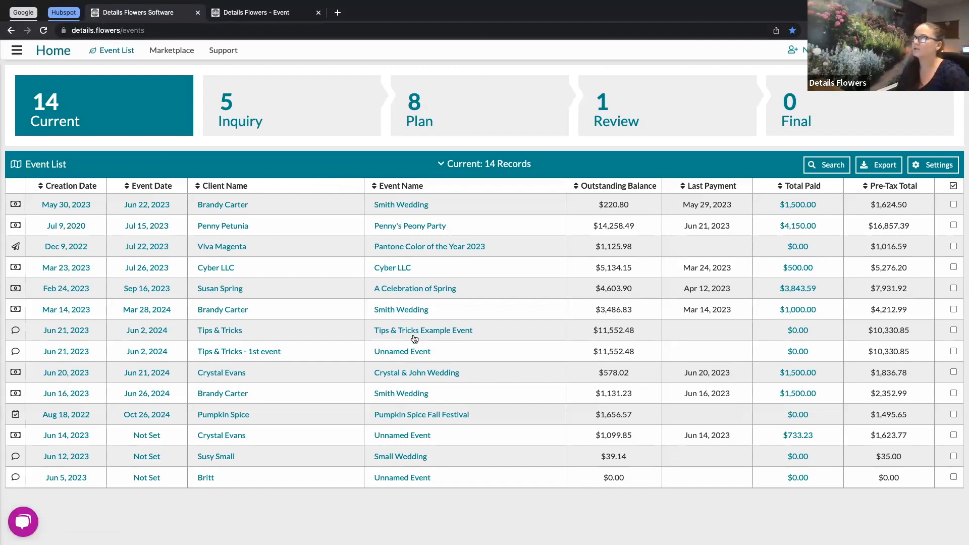
mouse_move(274, 353)
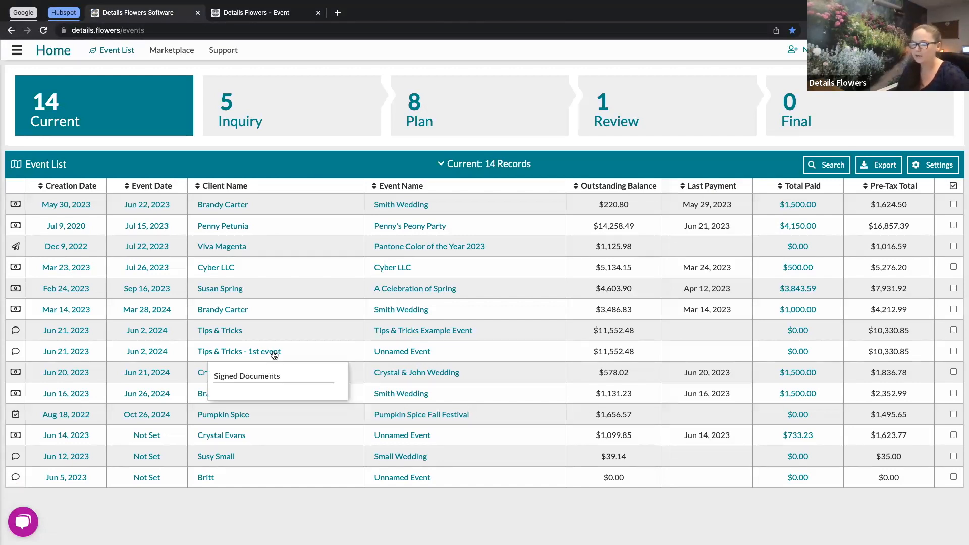
left_click(392, 353)
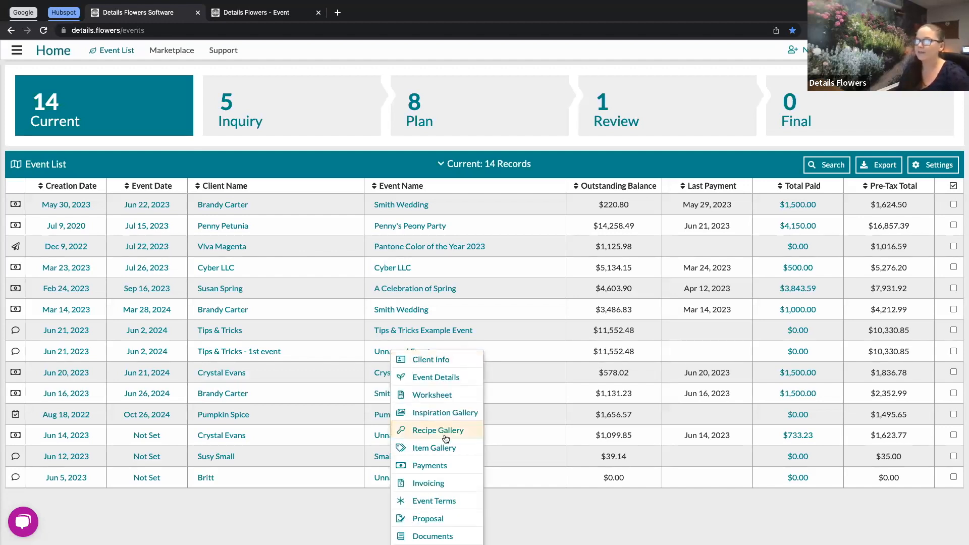
scroll(442, 465, "down", 1)
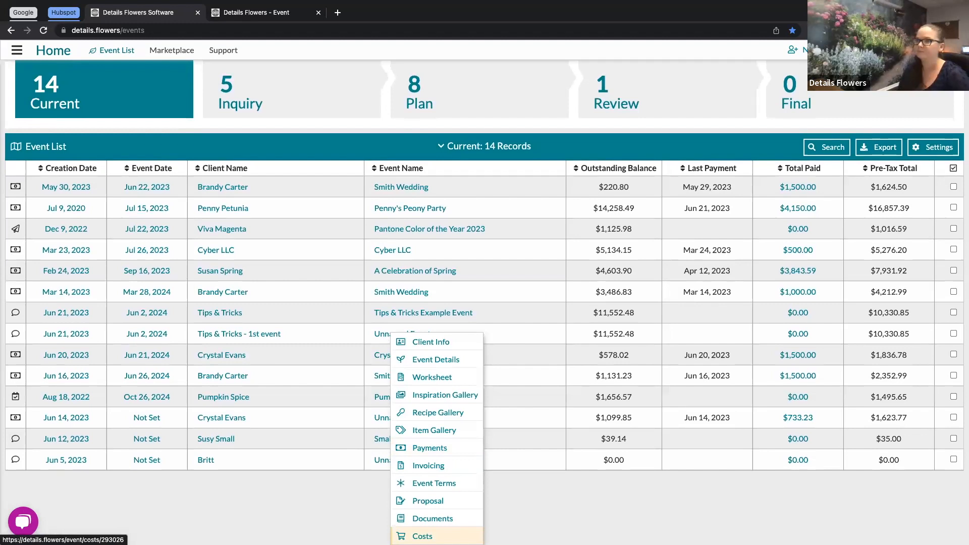
left_click(422, 536)
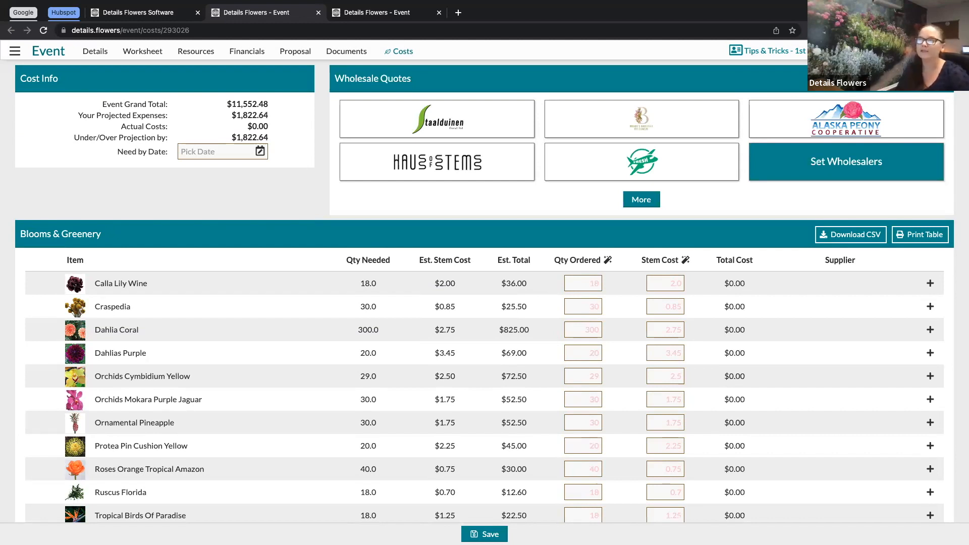
Step: Review the Cost Info summary figures and the Need by Date field on the event's Costs page
scroll(294, 328, "down", 5)
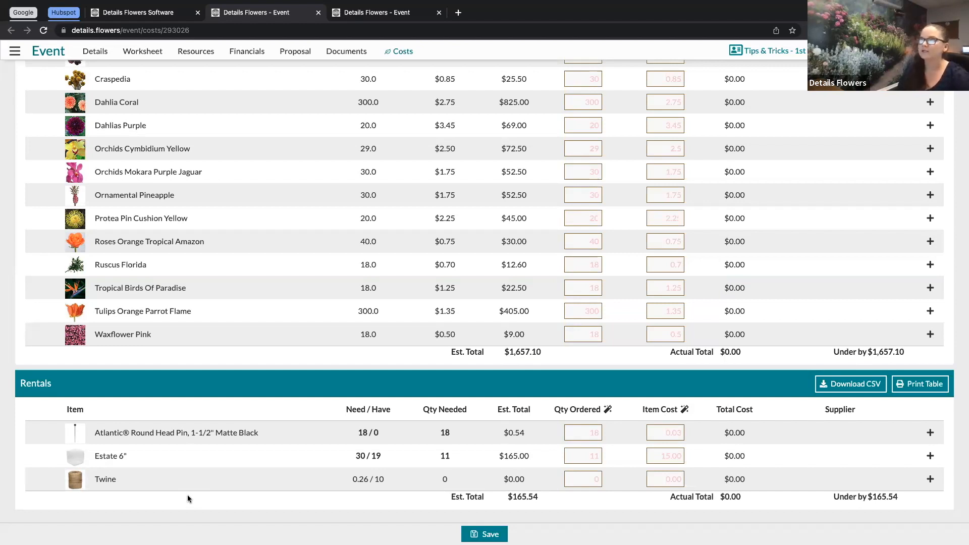
scroll(187, 497, "up", 5)
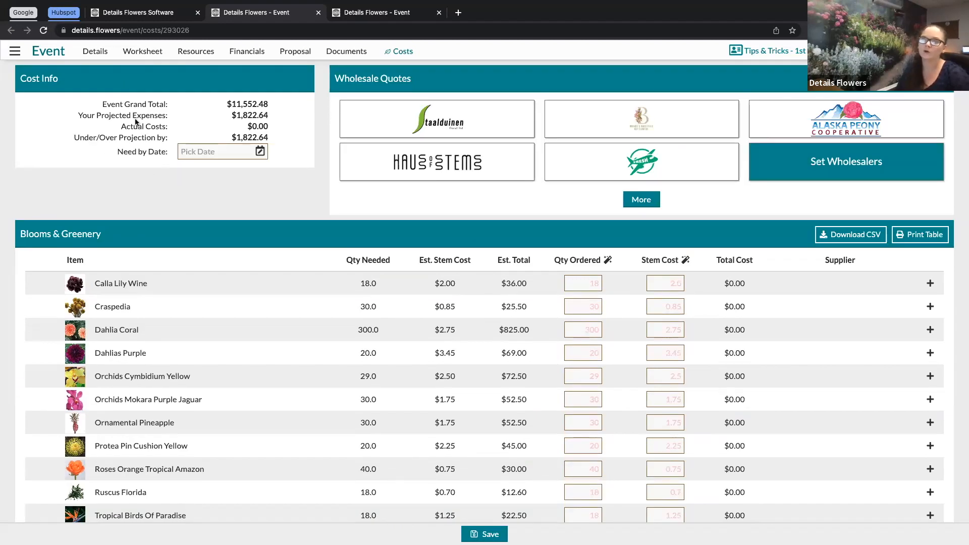
left_click_drag(103, 104, 184, 107)
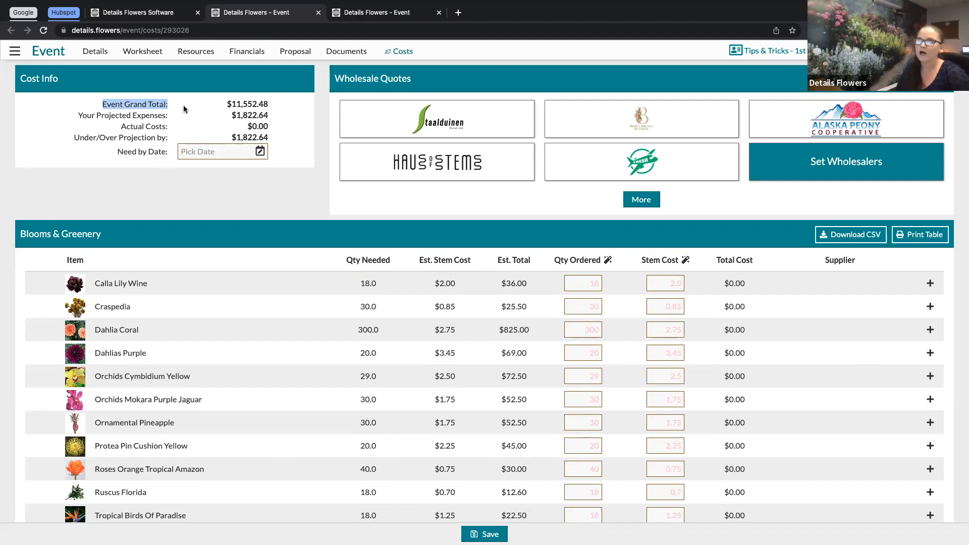
left_click(81, 116)
left_click_drag(81, 116, 170, 118)
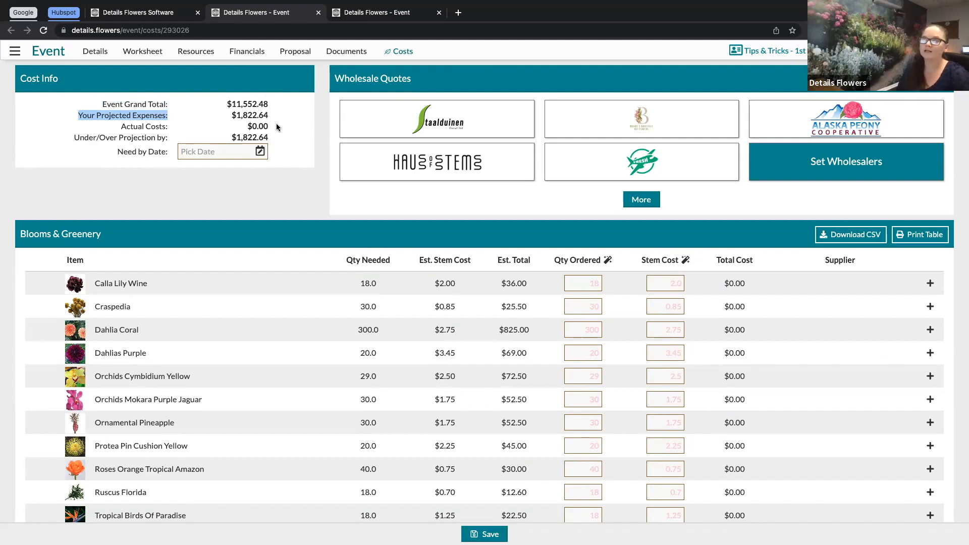
left_click_drag(122, 127, 156, 127)
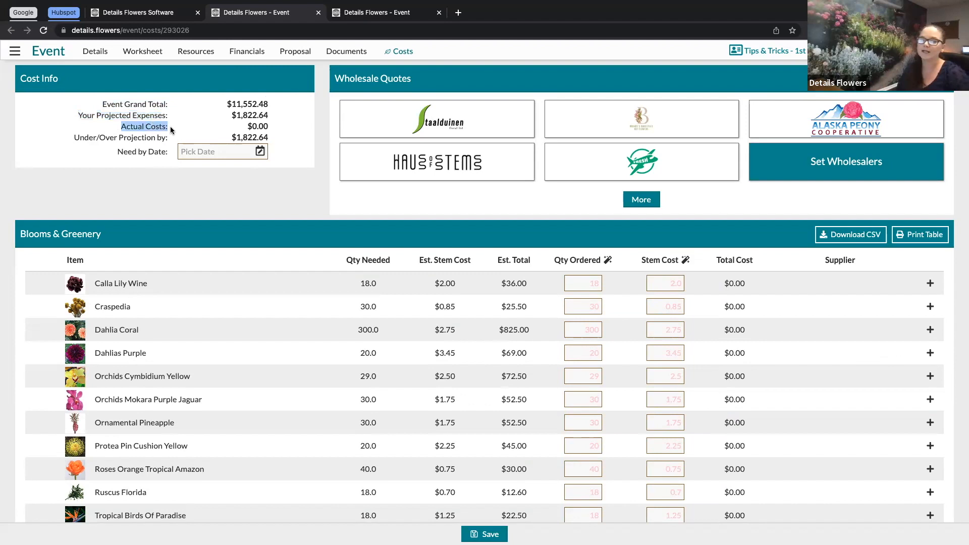
left_click_drag(69, 137, 178, 140)
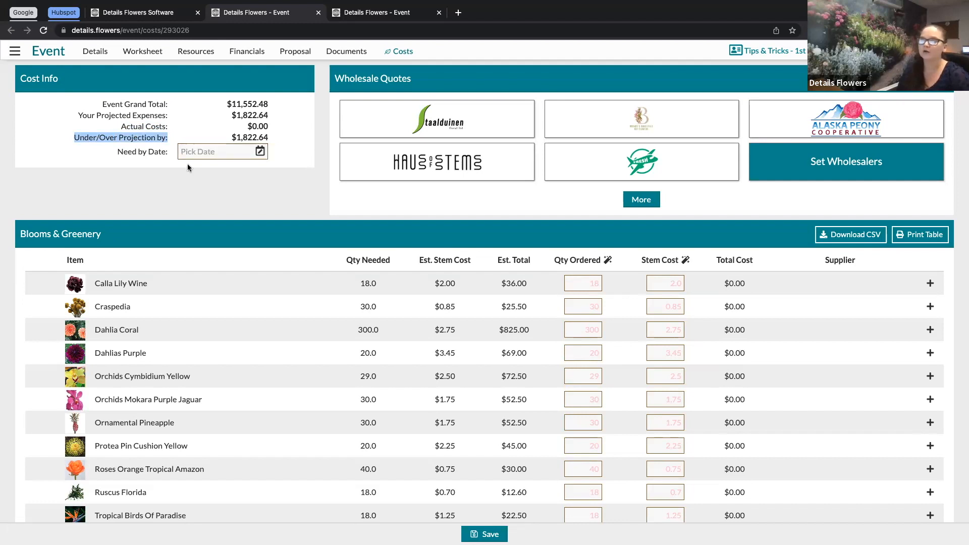
left_click_drag(116, 152, 168, 152)
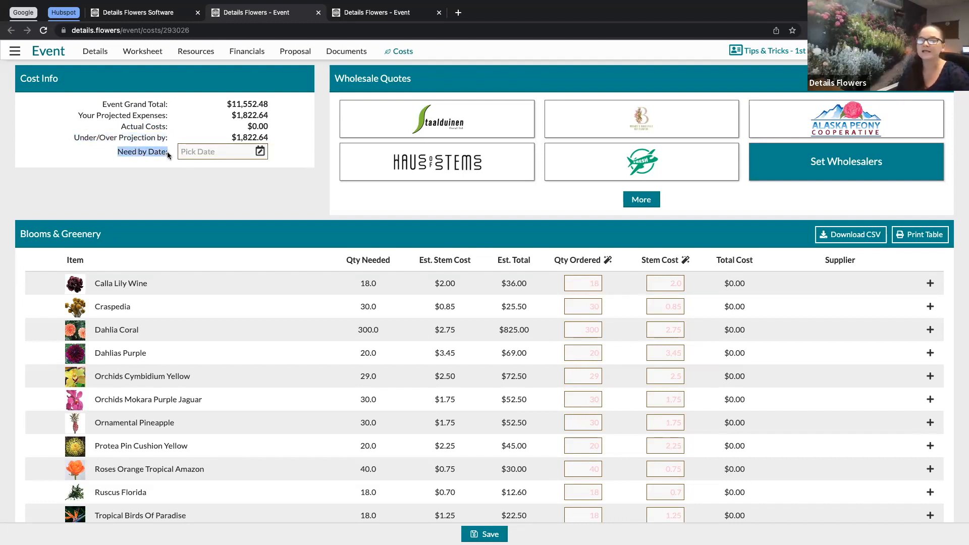
left_click(266, 175)
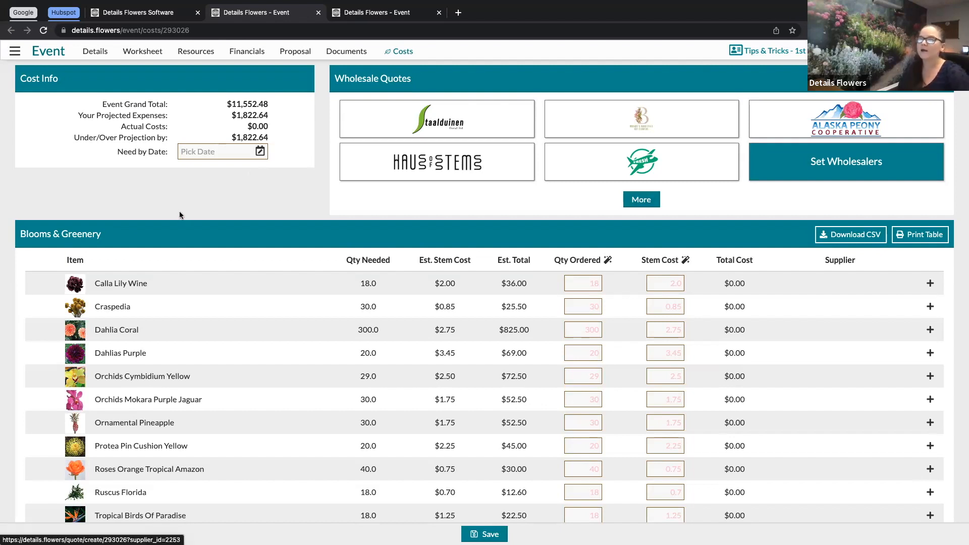
Step: Examine the Blooms & Greenery columns from Est. Stem Cost through Total Cost and Supplier
scroll(180, 215, "down", 1)
scroll(180, 215, "down", 3)
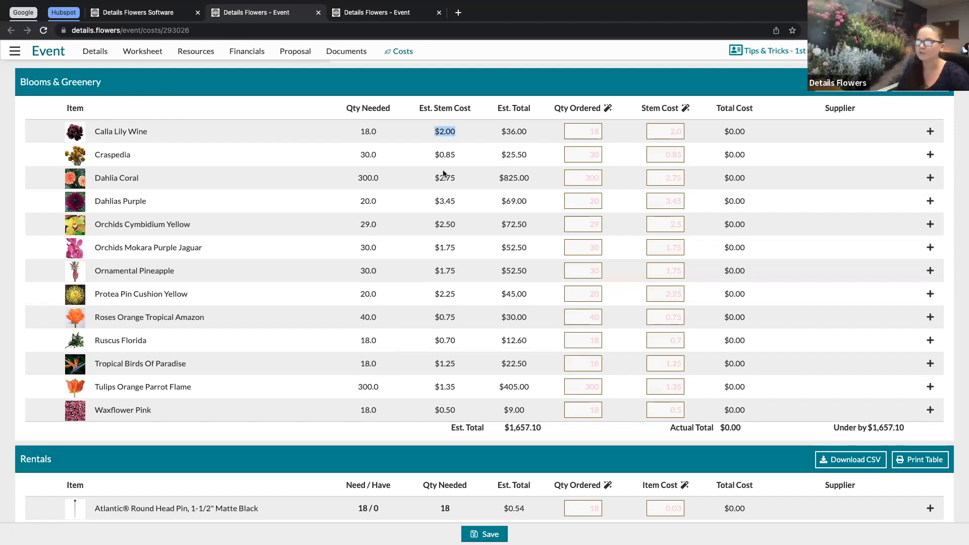
left_click_drag(432, 156, 456, 154)
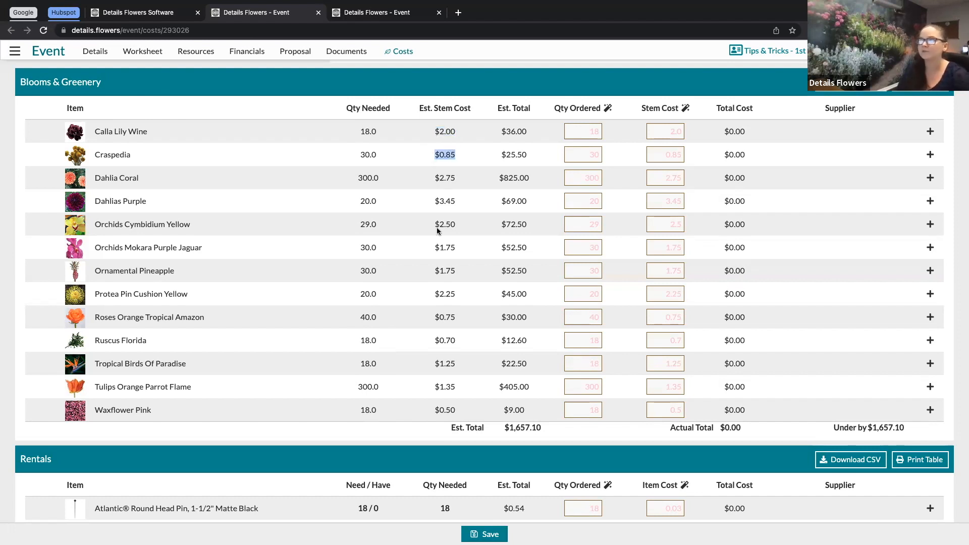
left_click(498, 110)
left_click_drag(498, 110, 528, 132)
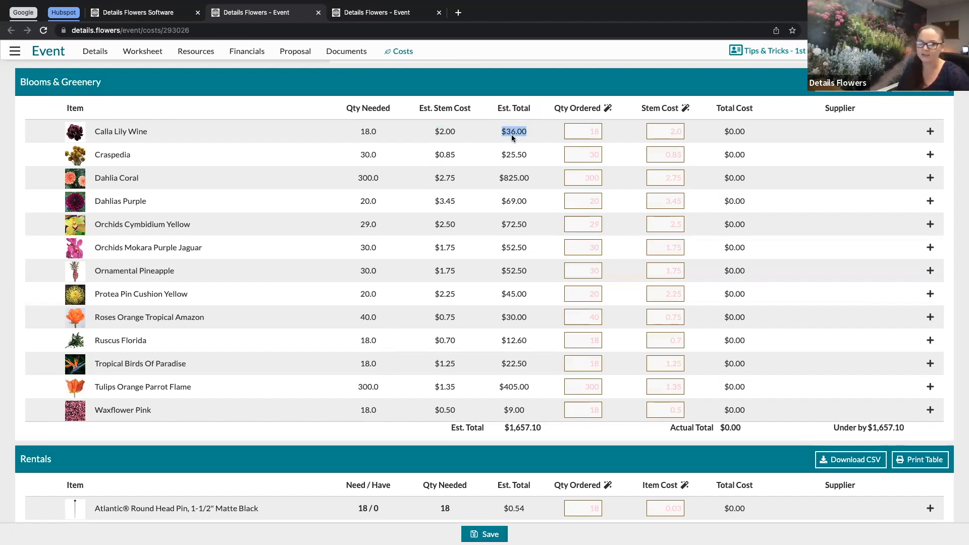
left_click(540, 103)
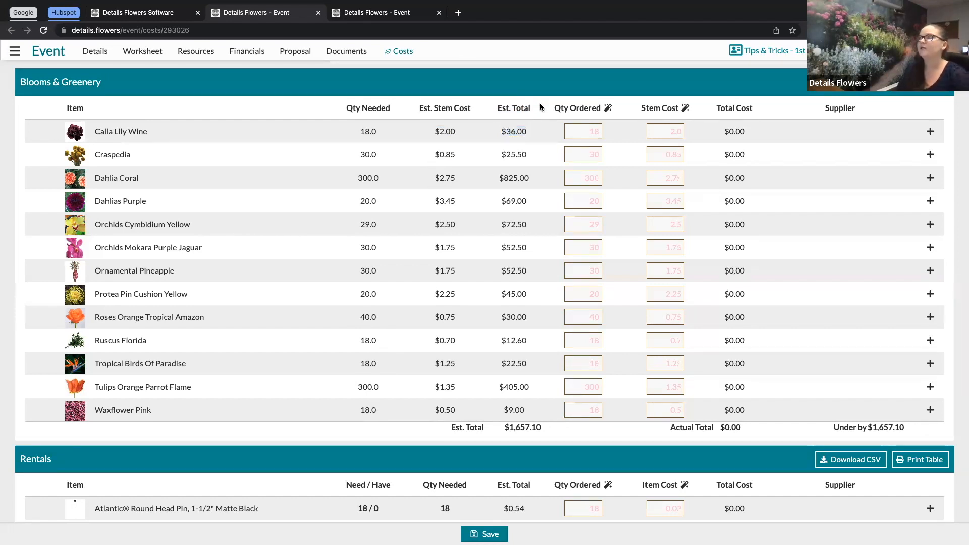
left_click_drag(554, 107, 680, 110)
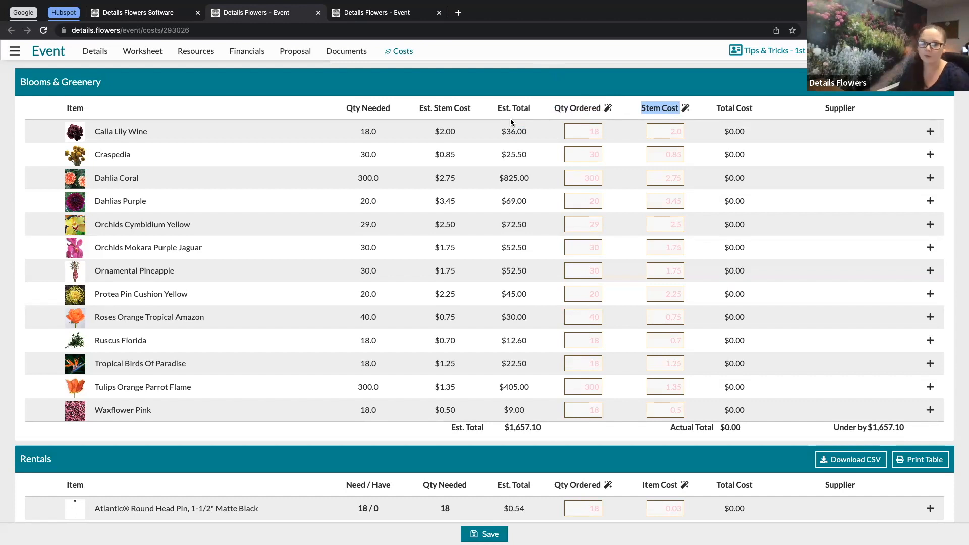
left_click(623, 102)
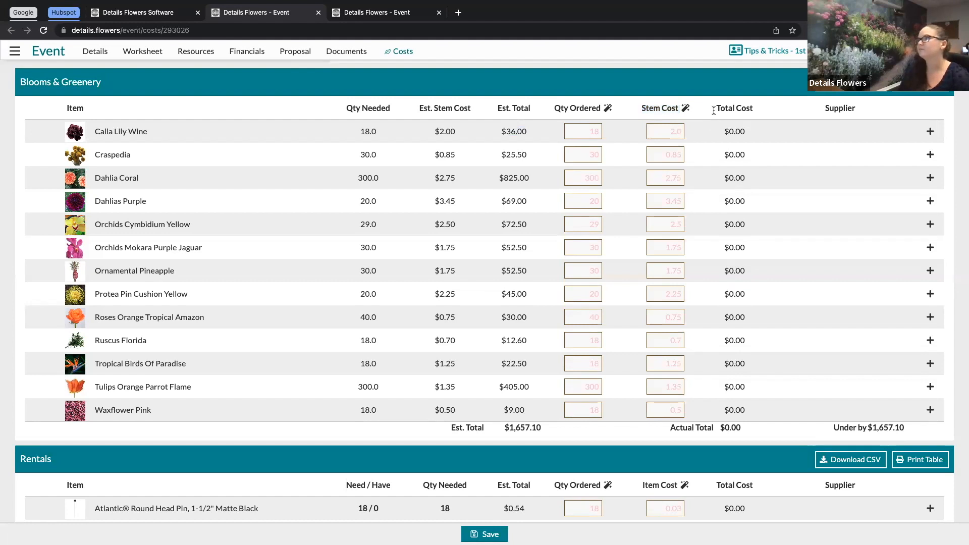
left_click_drag(715, 109, 762, 112)
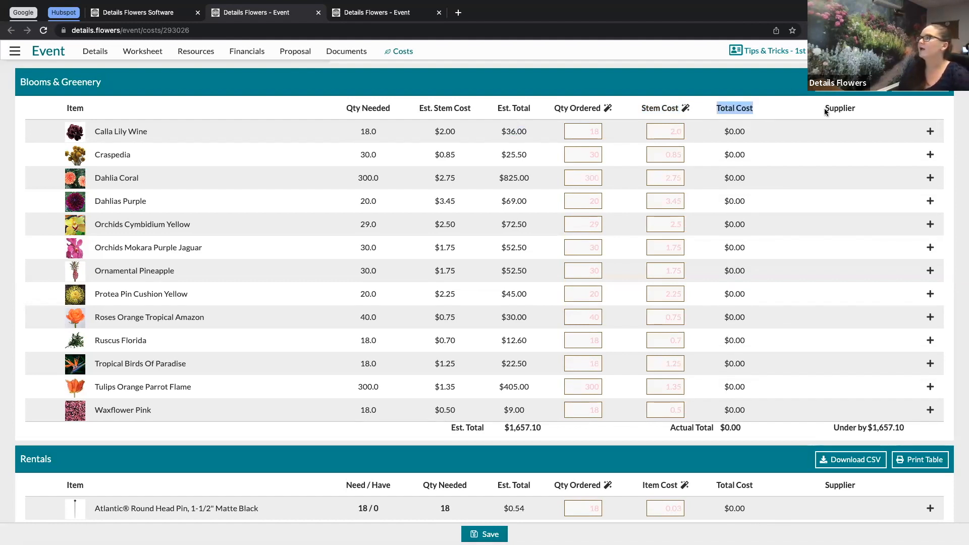
left_click_drag(824, 108, 864, 105)
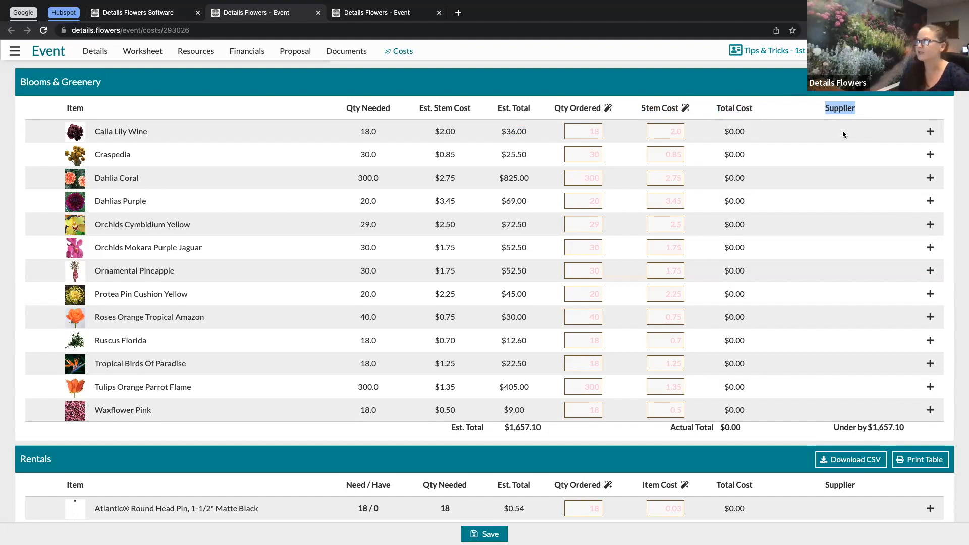
left_click(931, 132)
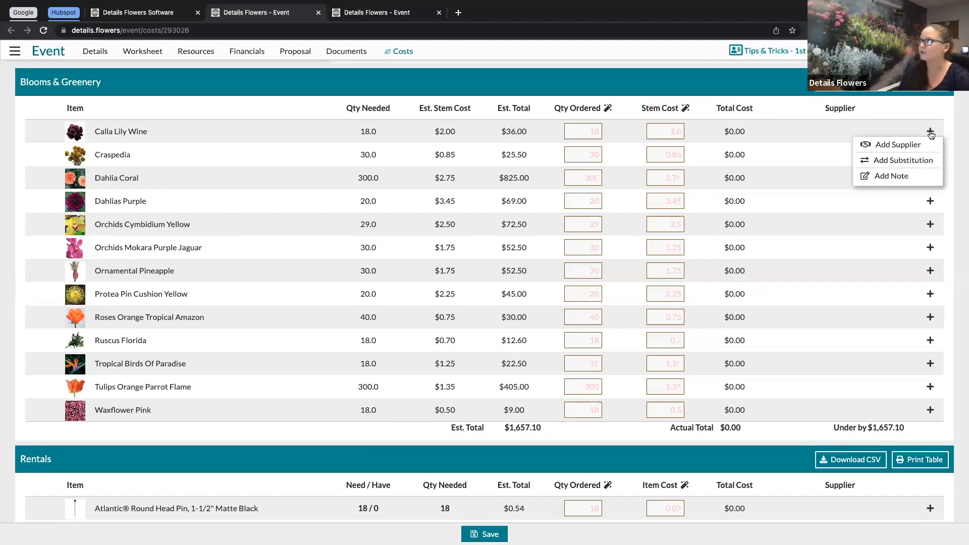
left_click(884, 145)
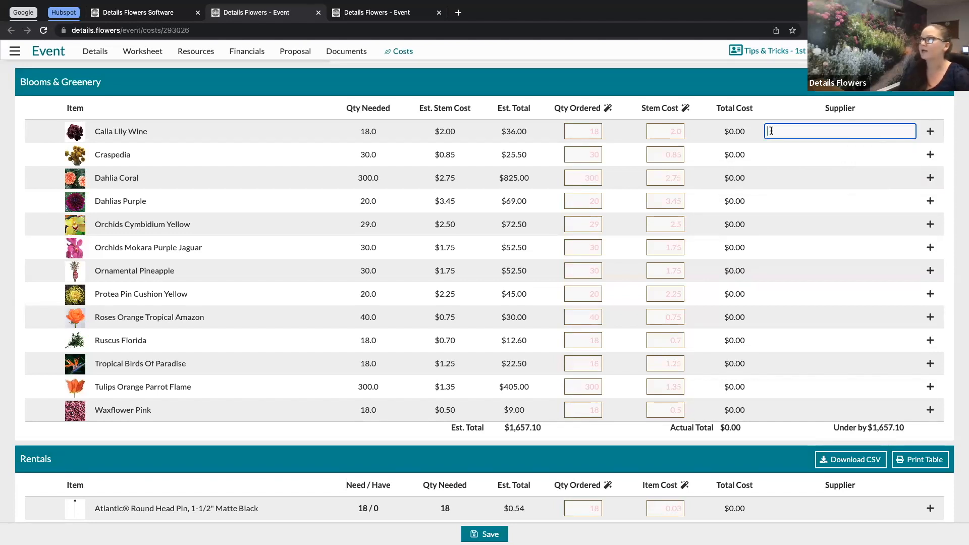
left_click(791, 176)
Step: Try adding a substitution for Calla Lily Wine by searching the item list for calla, then remove the substitution row
scroll(791, 177, "up", 1)
scroll(790, 176, "up", 2)
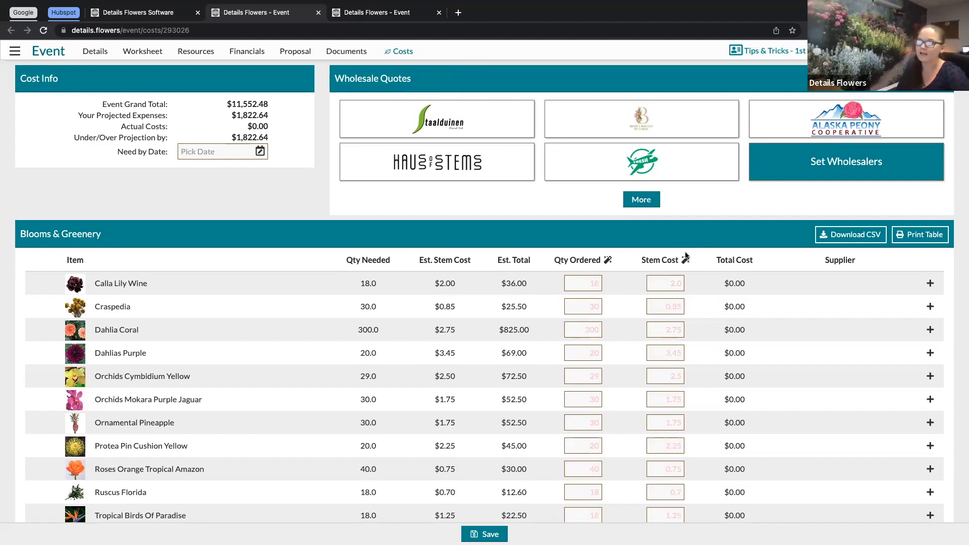
left_click(930, 284)
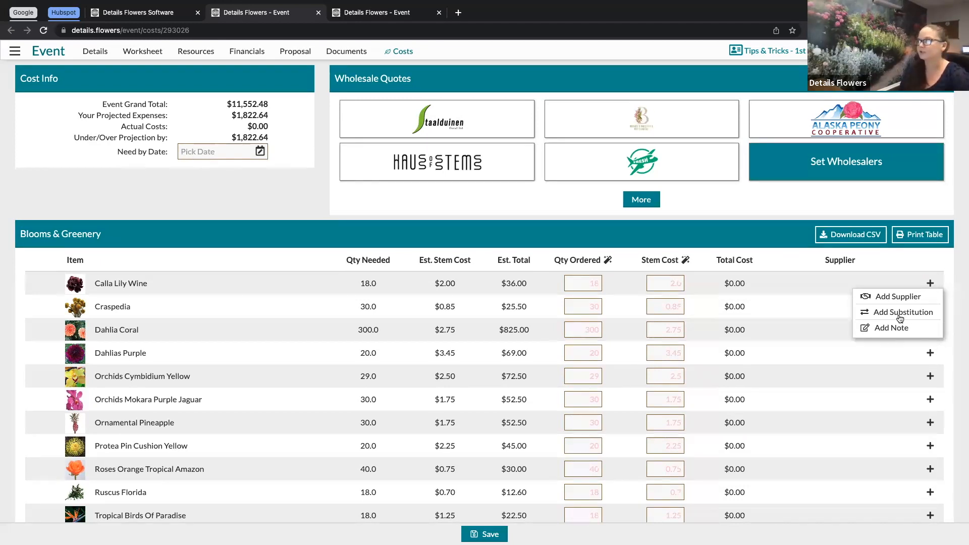
left_click(903, 313)
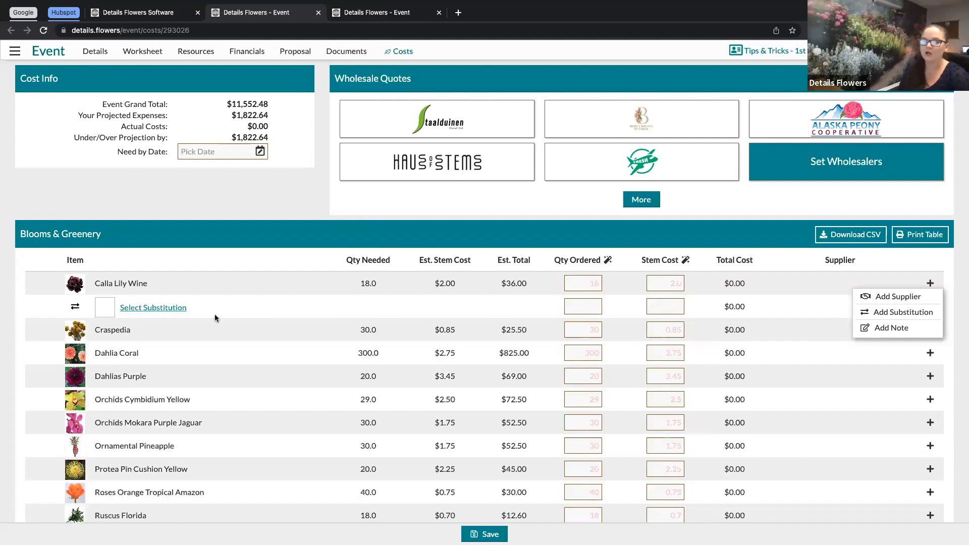
left_click(144, 308)
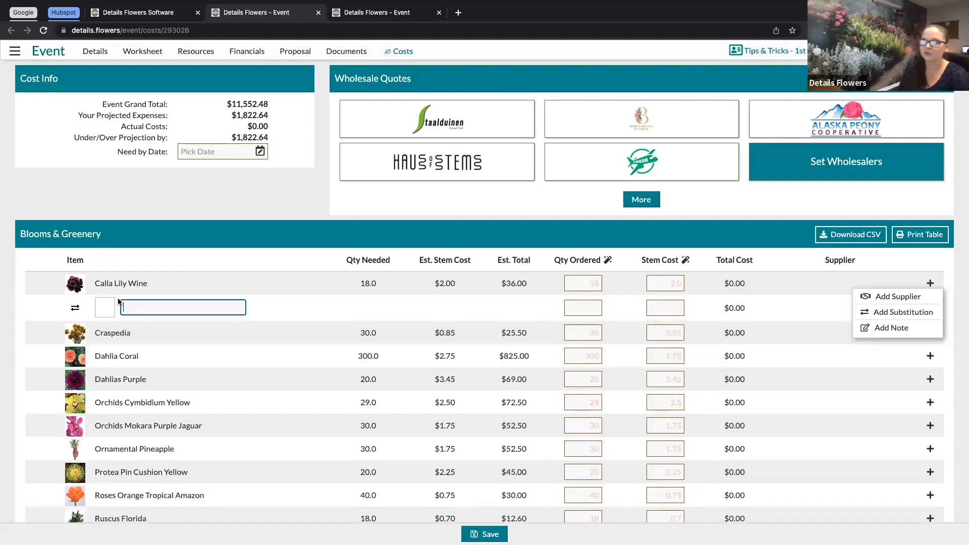
type("cal")
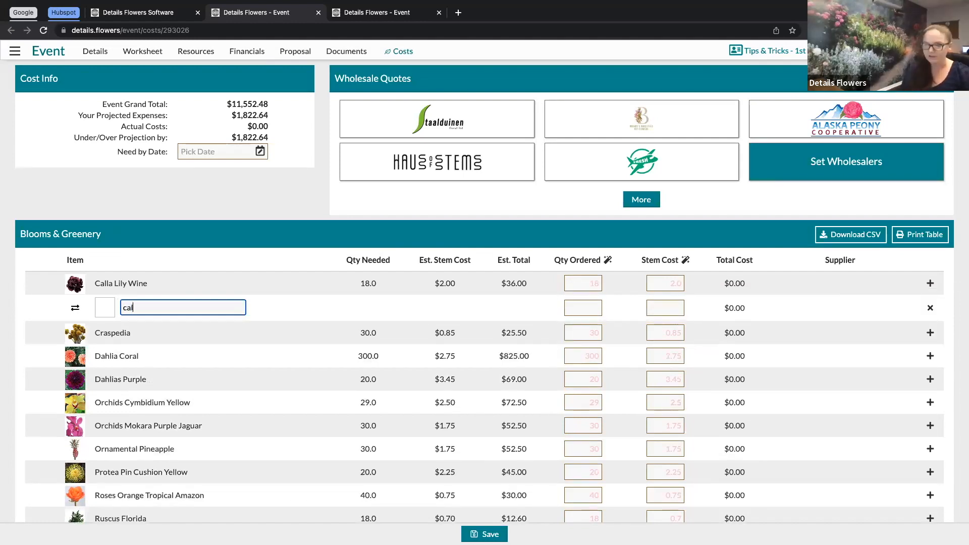
type("la")
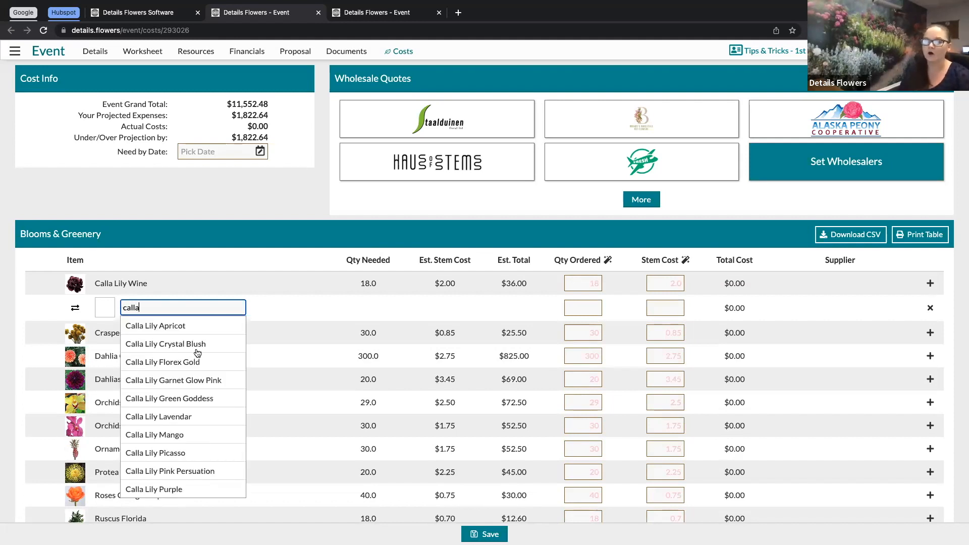
scroll(198, 353, "down", 1)
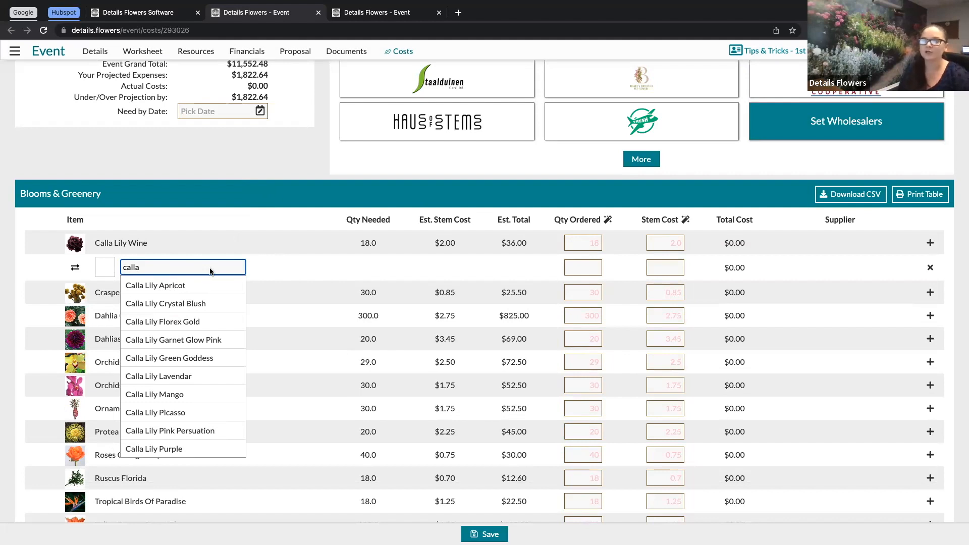
left_click(286, 198)
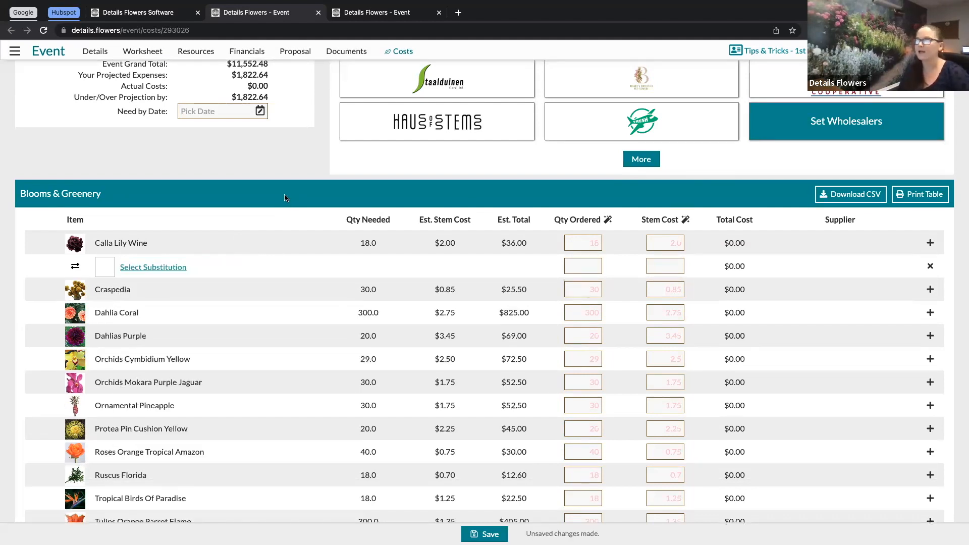
left_click(930, 268)
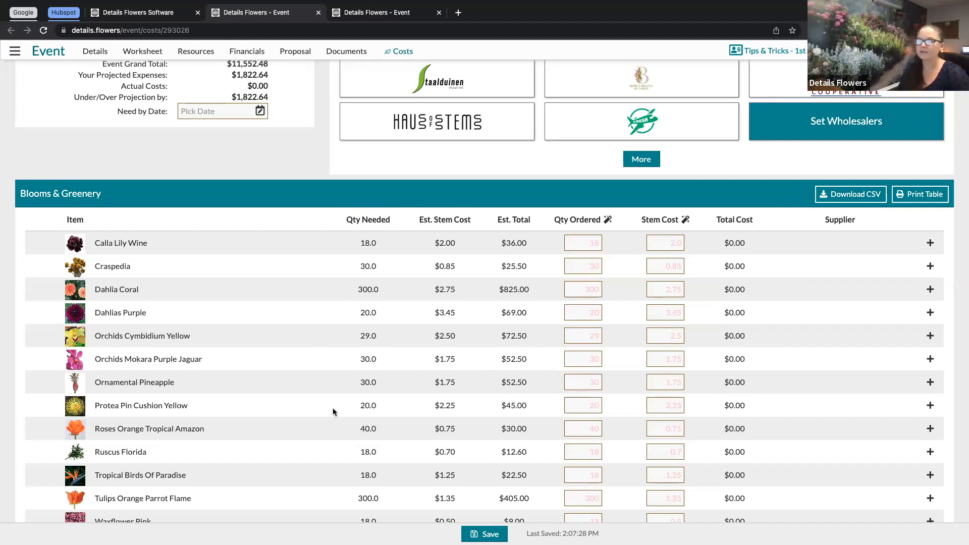
Step: Examine the Need / Have column of the Rentals table
scroll(333, 411, "down", 4)
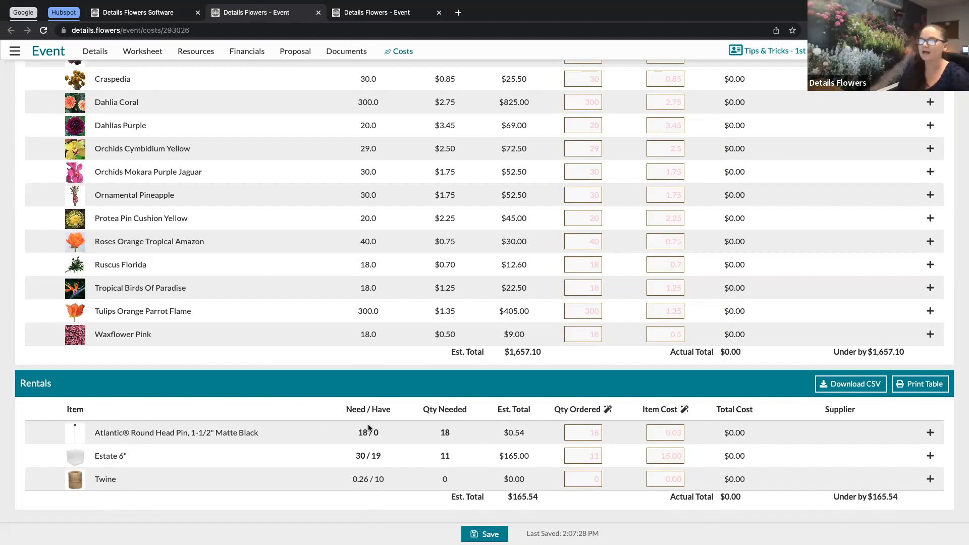
left_click_drag(345, 410, 393, 411)
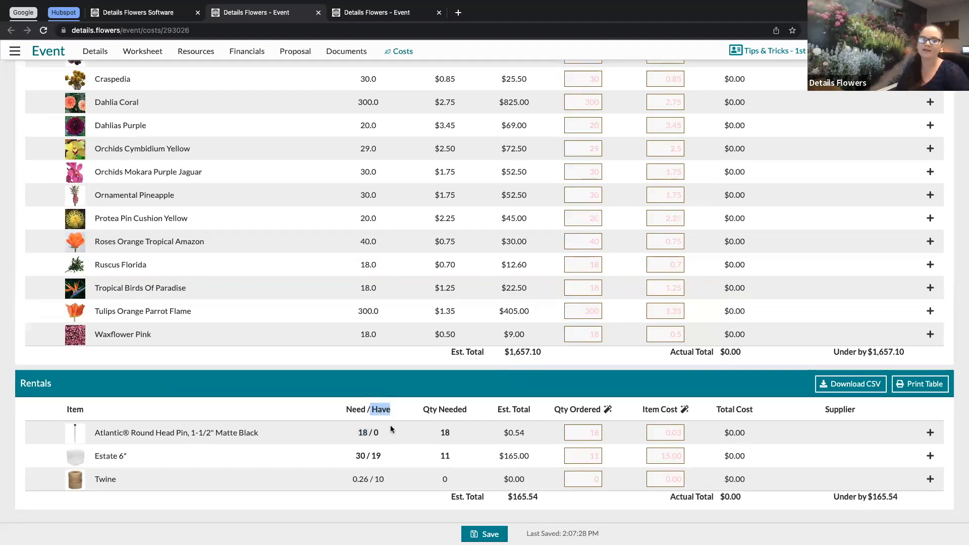
Step: Open the Atlantic Round Head Pin item's details and try changing its item type to Vases & Rentals, then close without saving
left_click(81, 433)
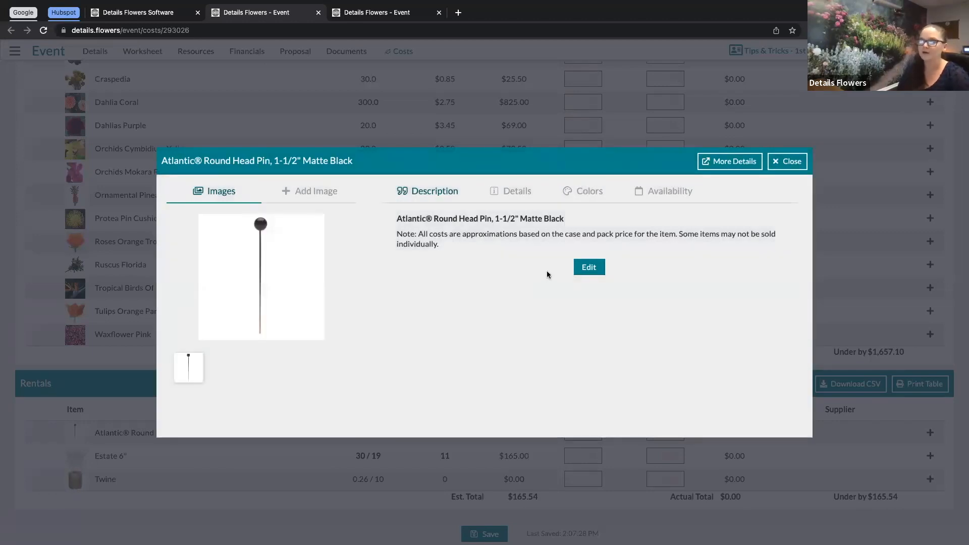
left_click(524, 194)
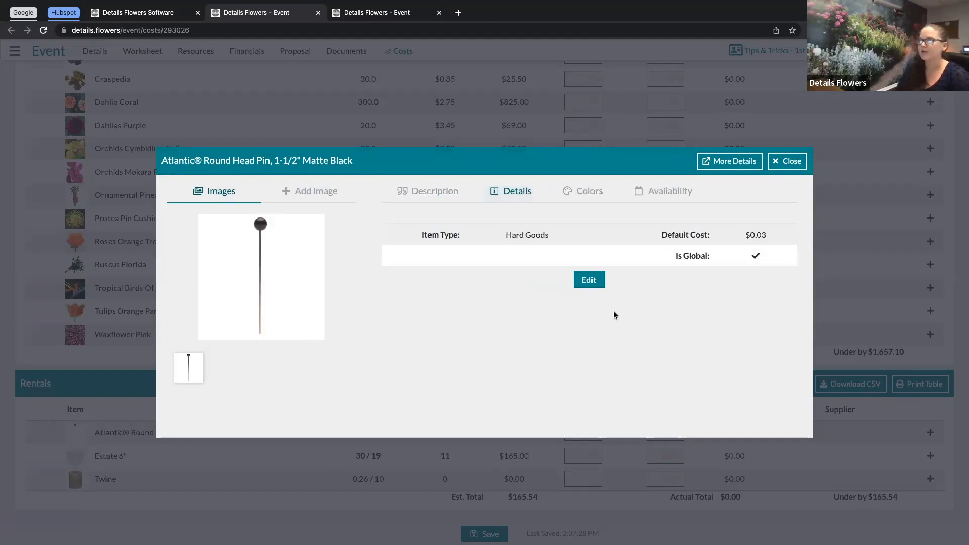
left_click(589, 280)
left_click(535, 235)
left_click(499, 302)
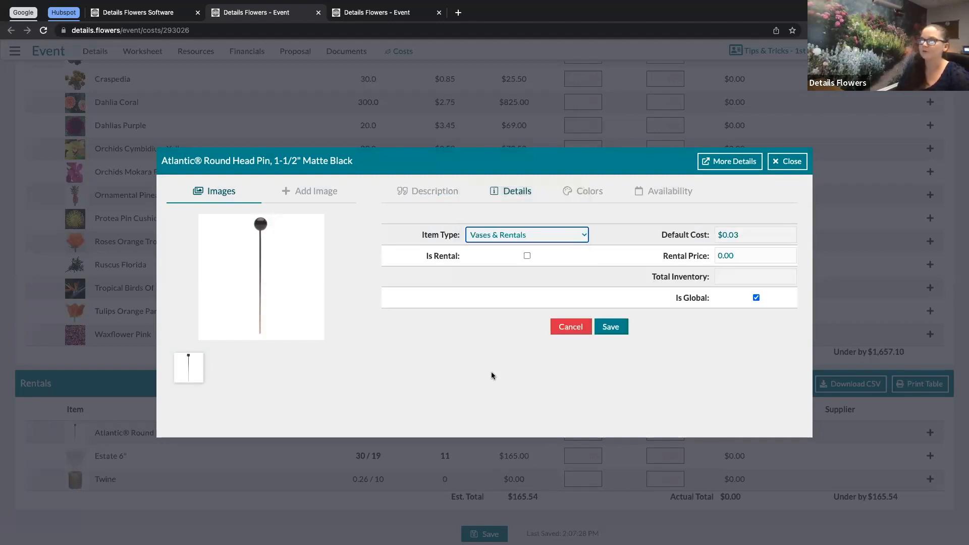
left_click(773, 275)
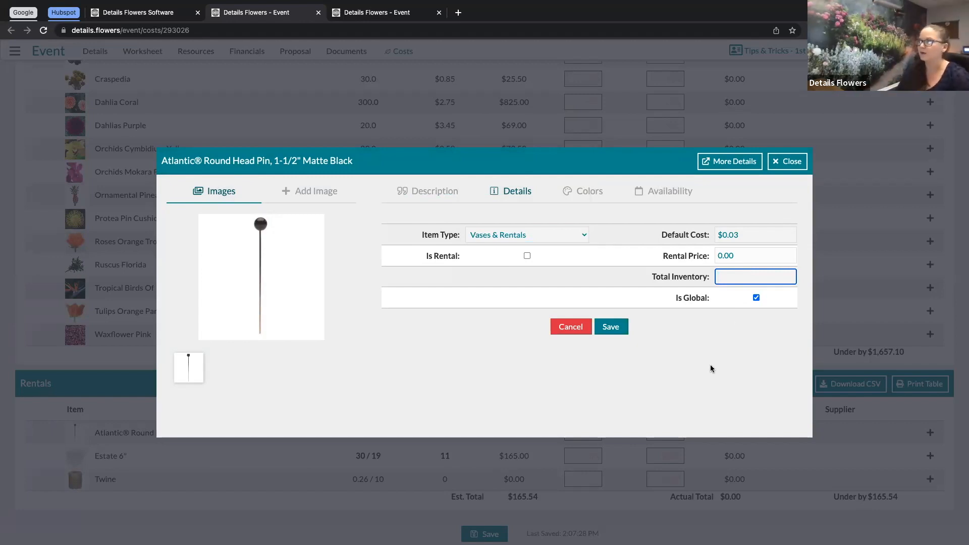
left_click(791, 166)
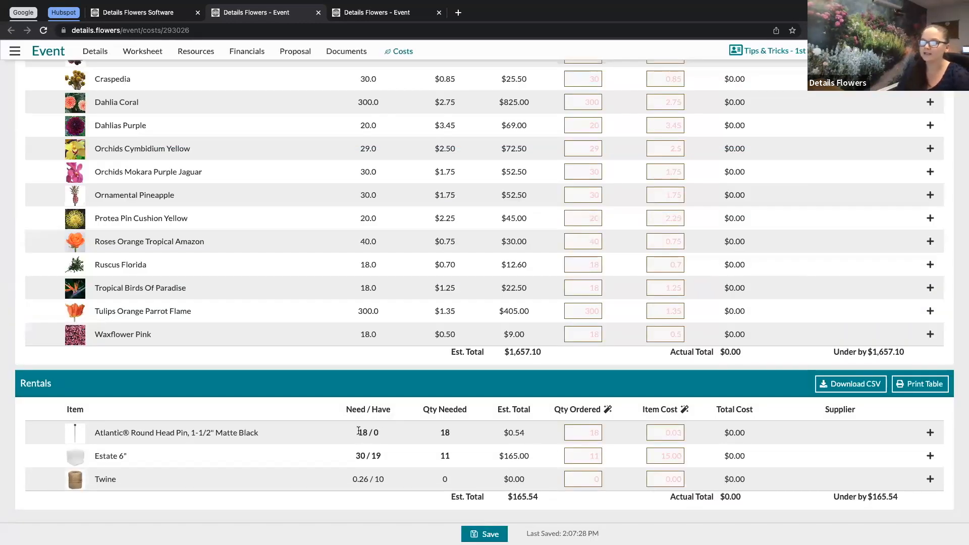
Step: Examine the Need / Have and Qty Needed values for the pin and Estate 6" rental rows
left_click_drag(358, 433, 367, 433)
double_click(378, 433)
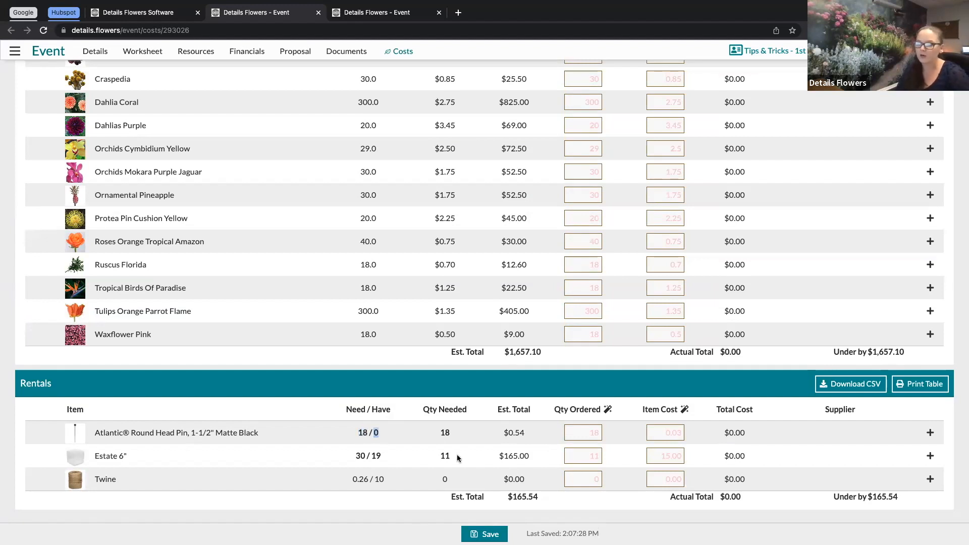
left_click_drag(439, 432, 458, 437)
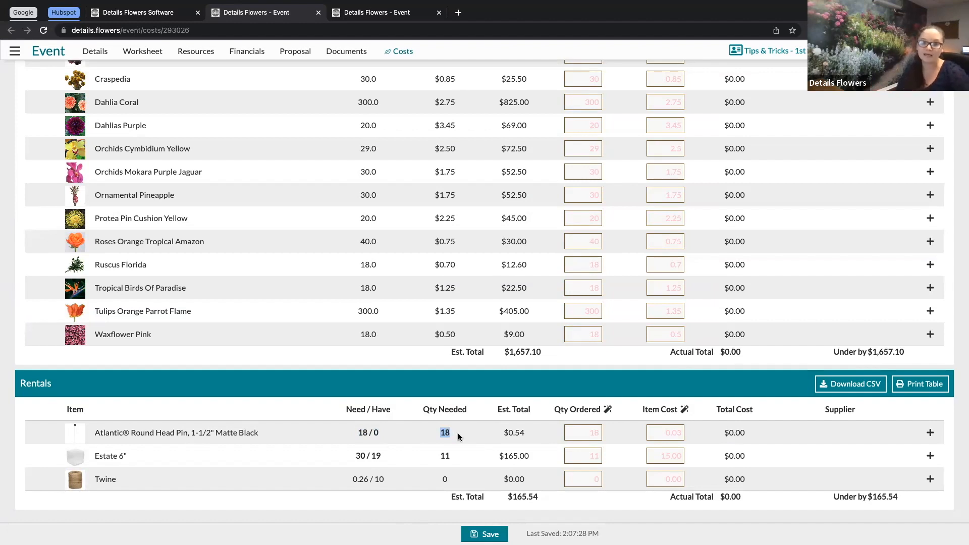
left_click(474, 405)
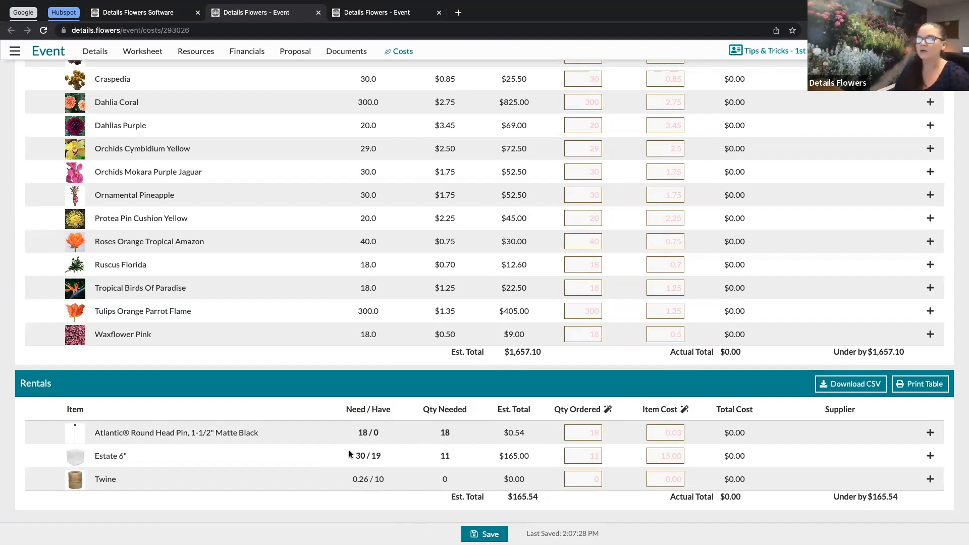
left_click_drag(354, 456, 365, 456)
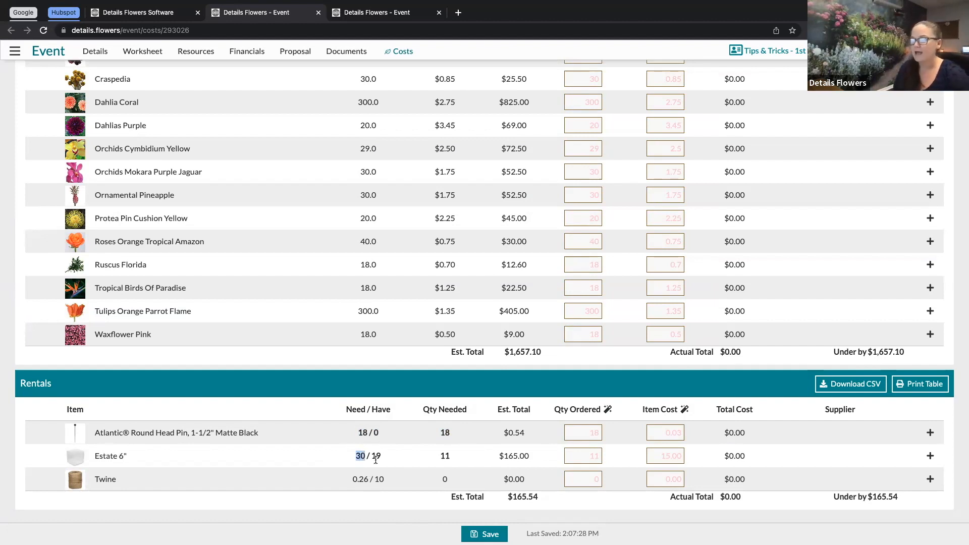
left_click(381, 457)
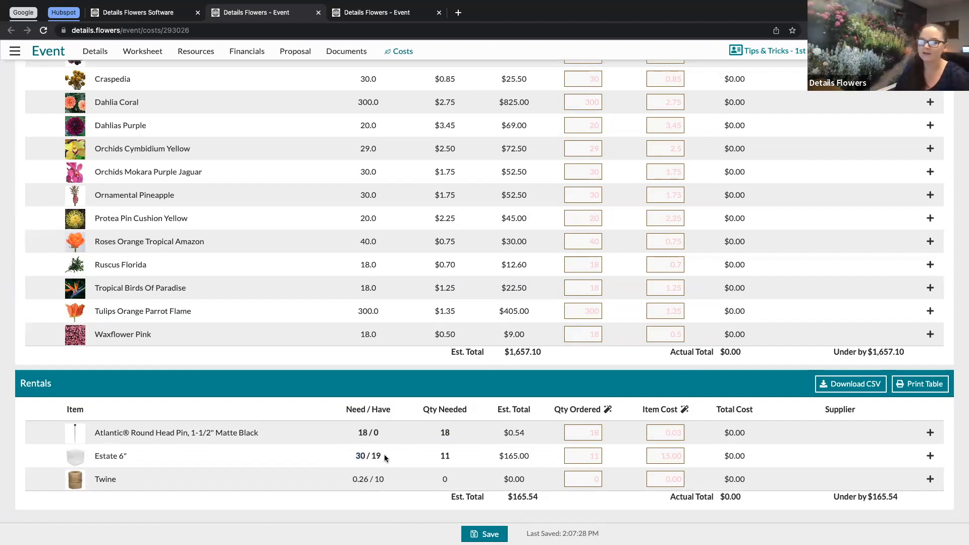
double_click(446, 456)
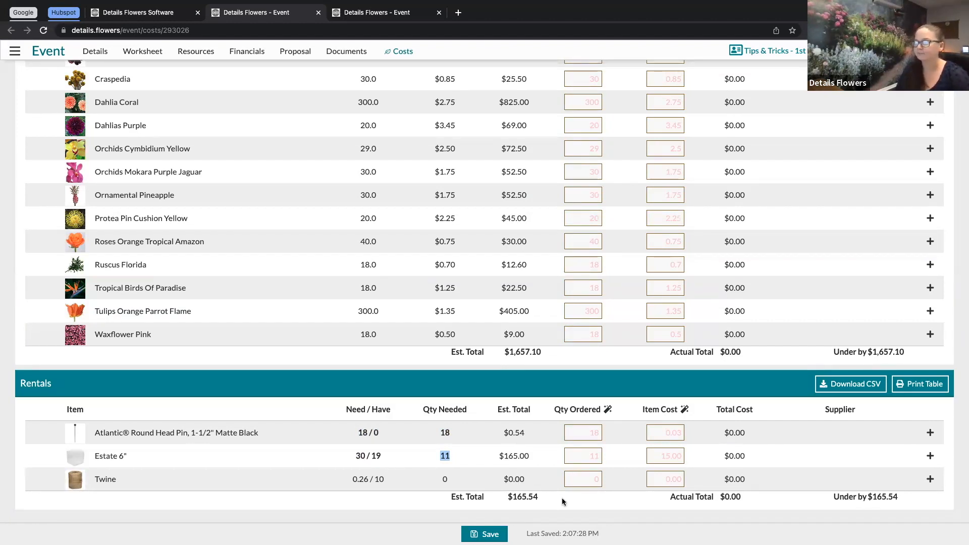
Step: Examine the rental Qty Ordered, Item Cost and Total Cost columns and the Est. and Actual totals of both tables
left_click_drag(556, 409, 678, 410)
left_click(643, 409)
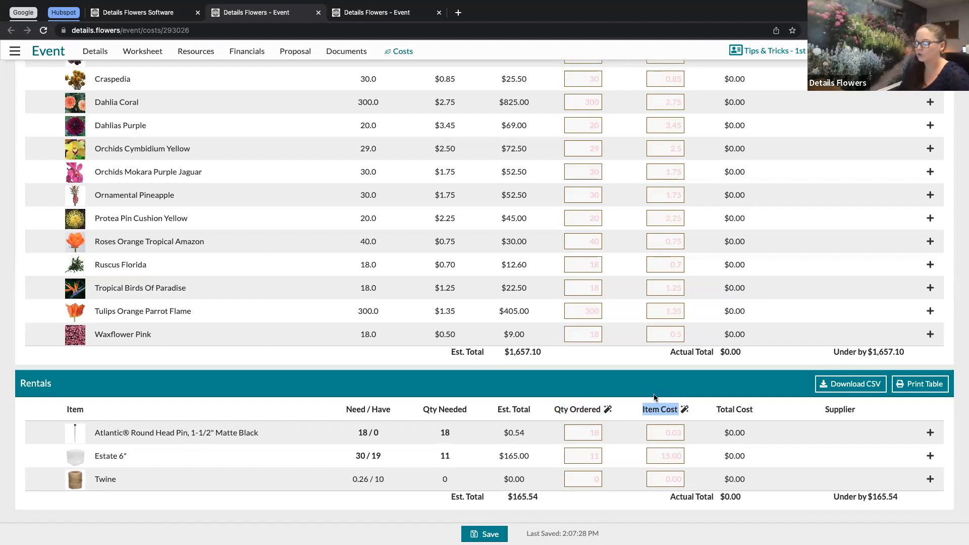
left_click(621, 429)
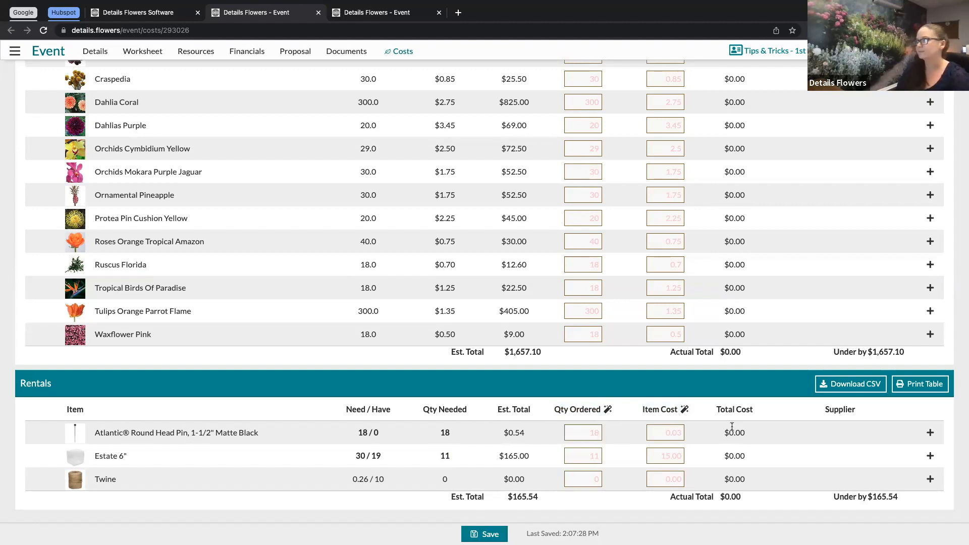
left_click_drag(723, 433, 747, 436)
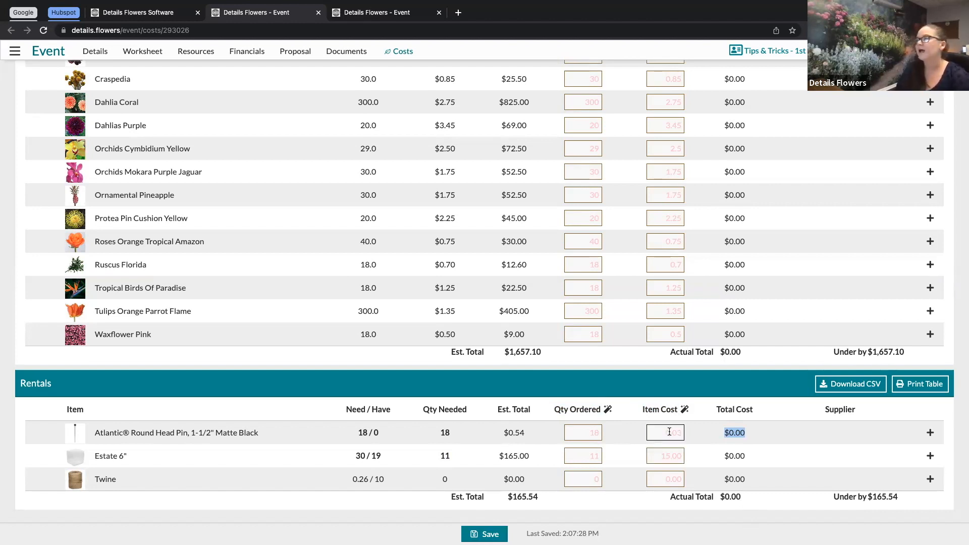
left_click_drag(451, 350, 549, 356)
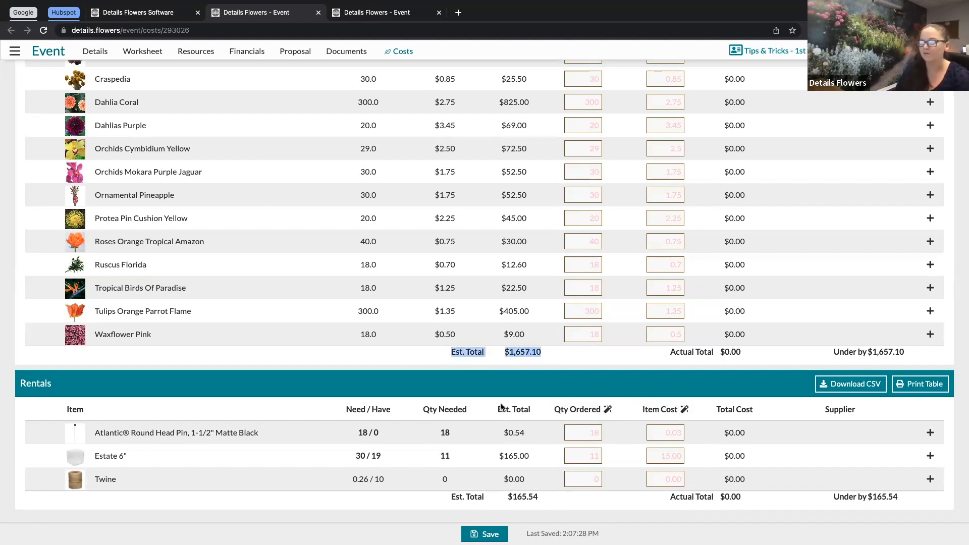
left_click_drag(450, 496, 560, 502)
left_click_drag(667, 352, 774, 353)
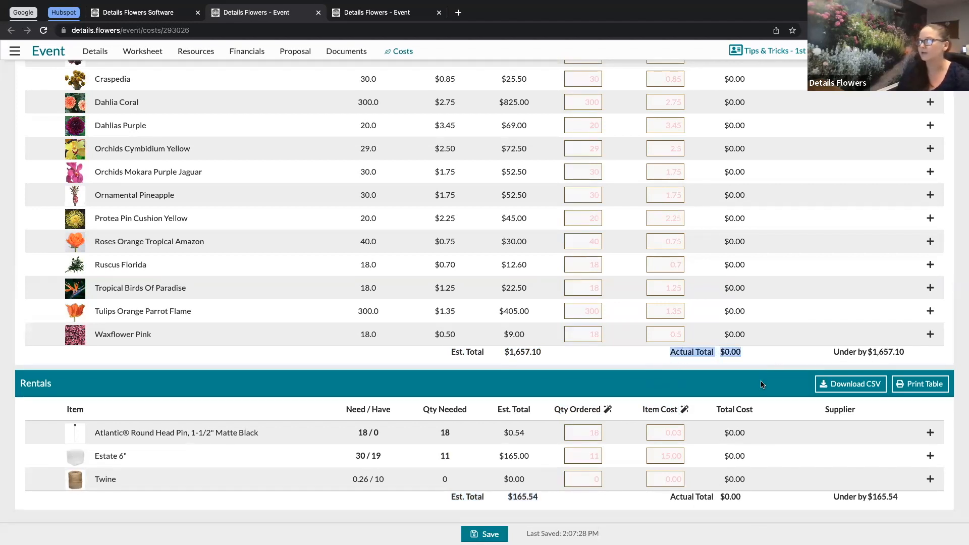
left_click_drag(669, 497, 716, 499)
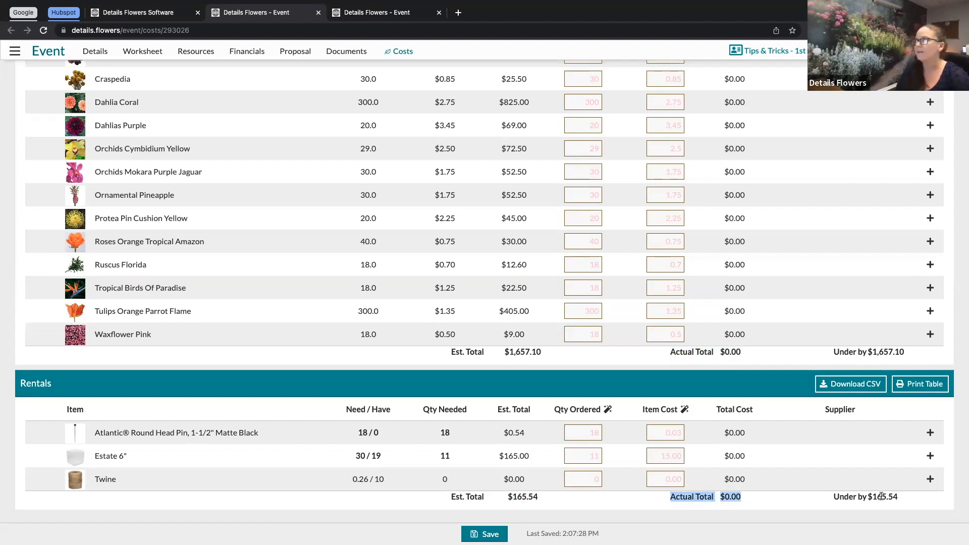
left_click(772, 511)
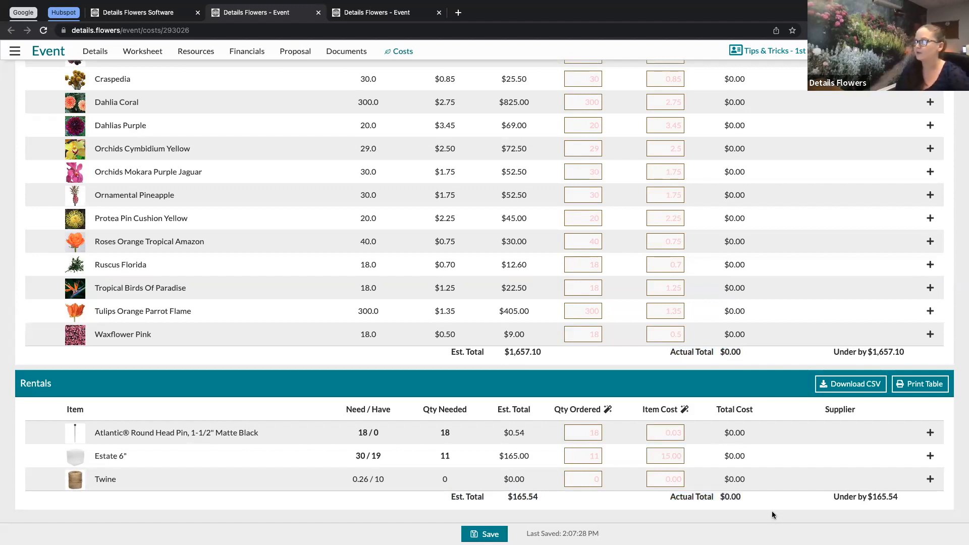
Step: Open a wholesale quote request with Jet Fresh Flower Distributors and browse the event's blooms list
scroll(616, 495, "up", 5)
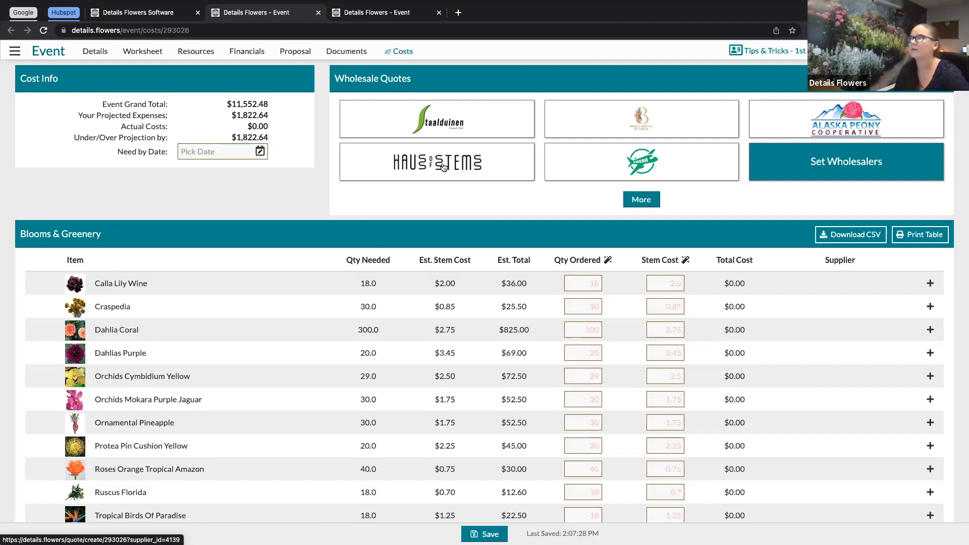
left_click(642, 172)
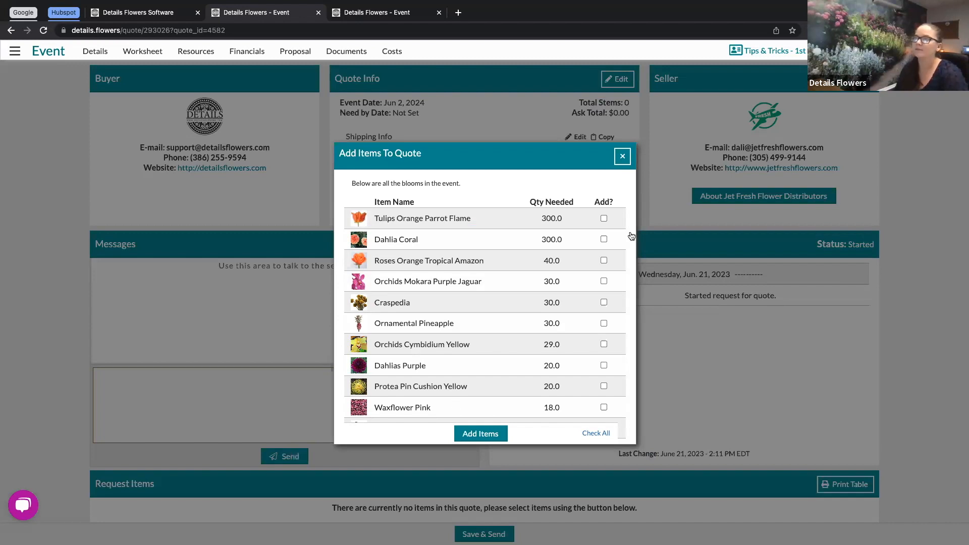
scroll(485, 296, "down", 2)
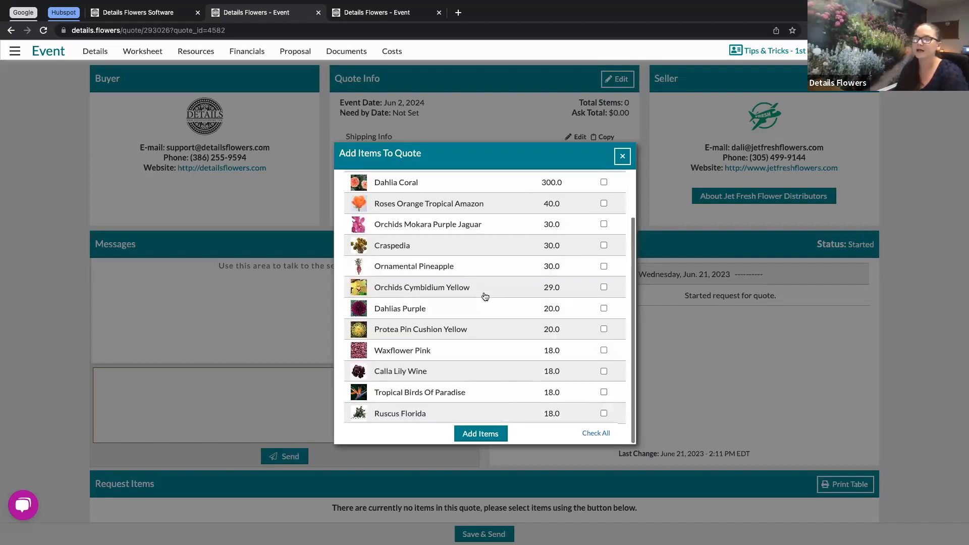
scroll(485, 296, "up", 2)
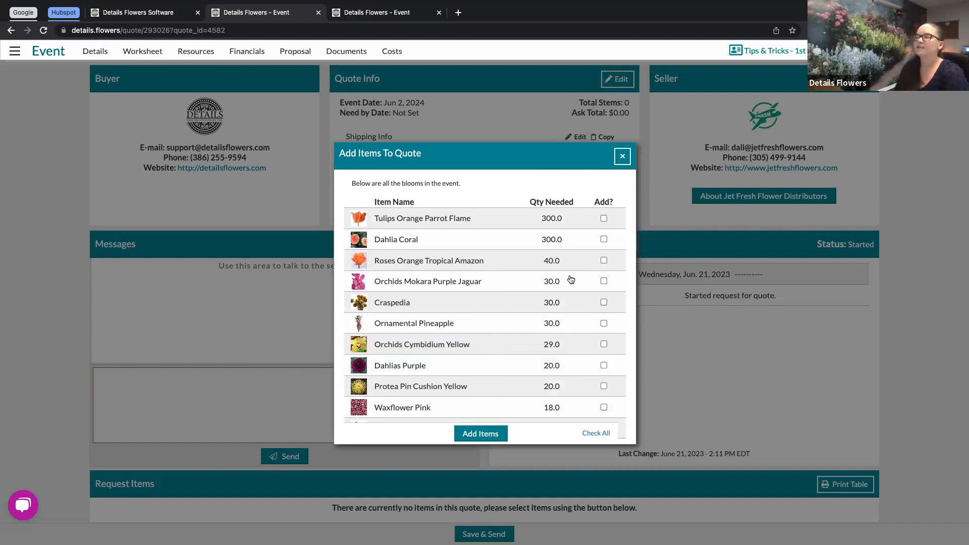
Step: Select all of the event's blooms and add them to the quote
left_click(604, 218)
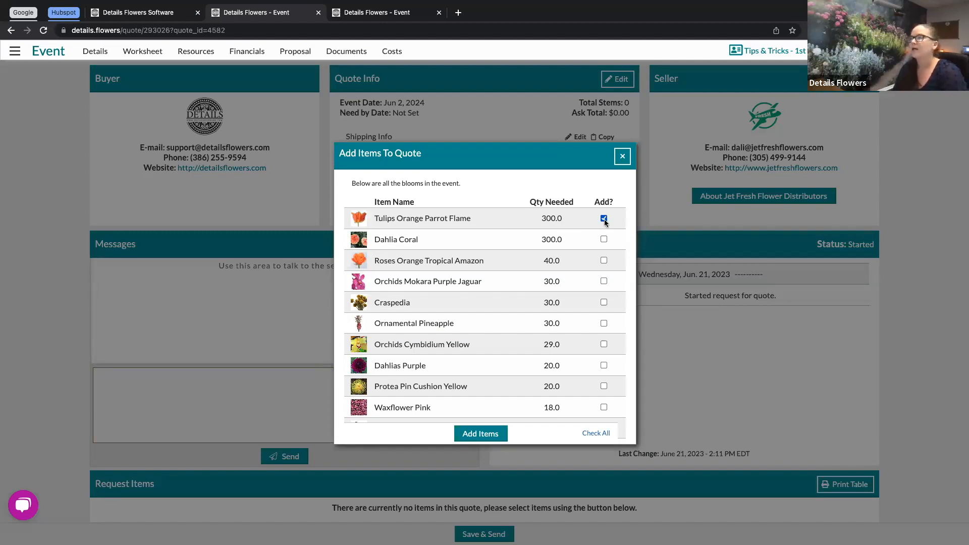
left_click(604, 281)
left_click(604, 344)
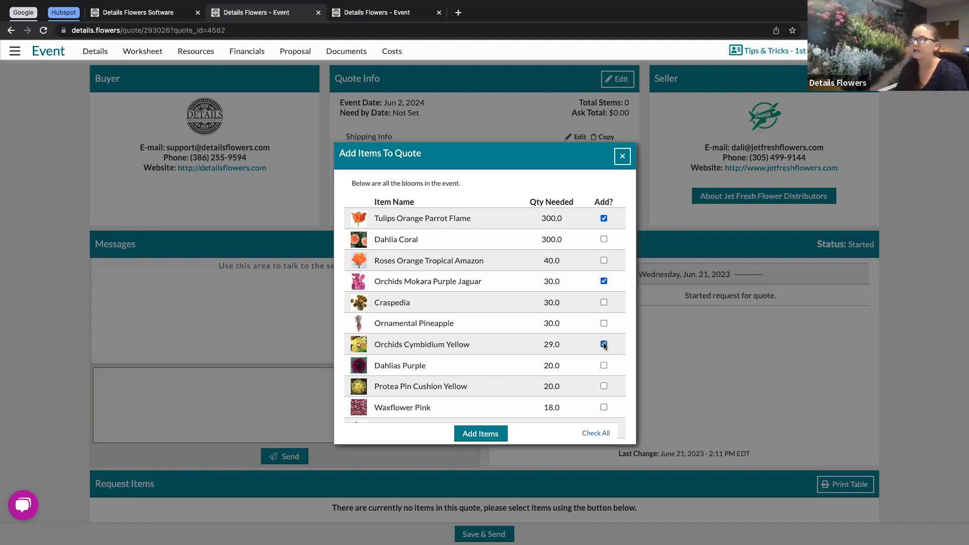
left_click(597, 435)
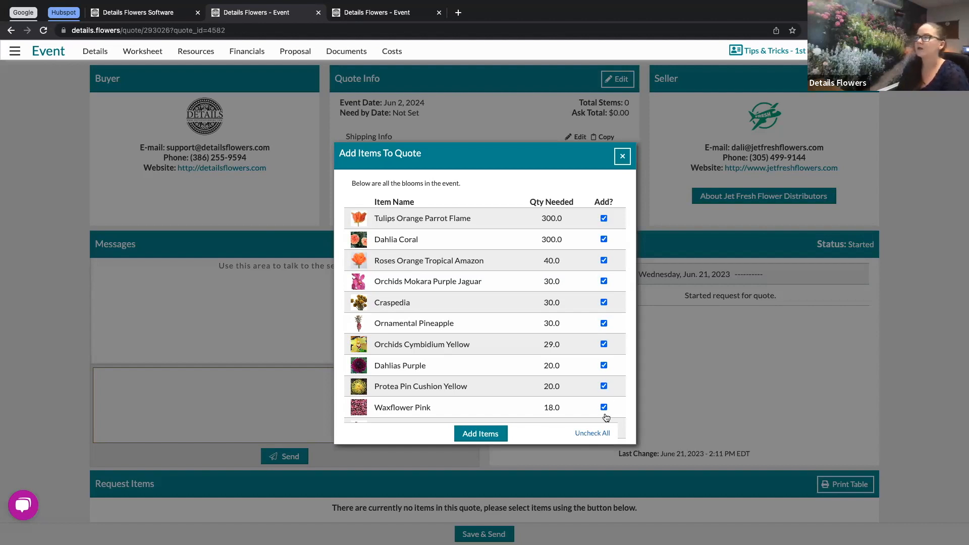
left_click(475, 432)
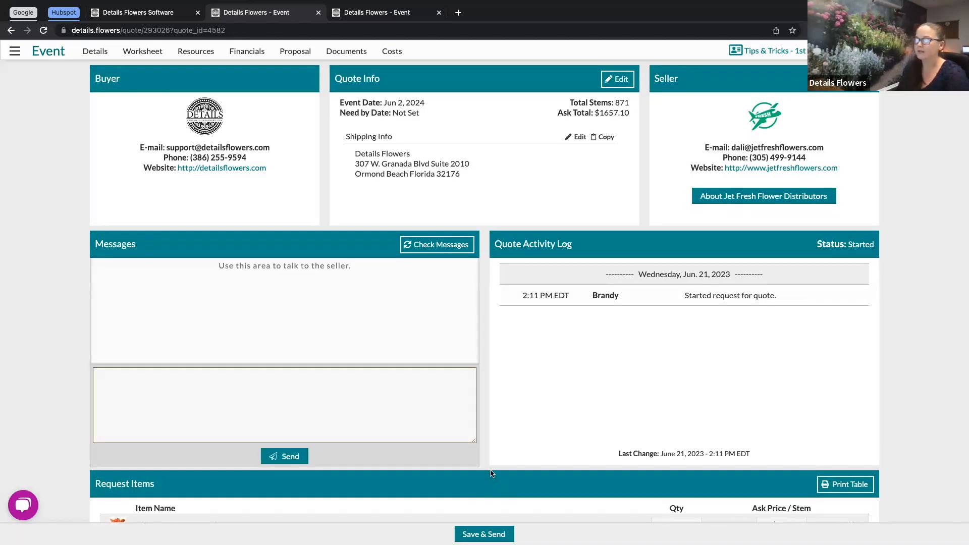
Step: Set the requested quantity of Orchids Cymbidium Yellow to 30
scroll(493, 473, "down", 5)
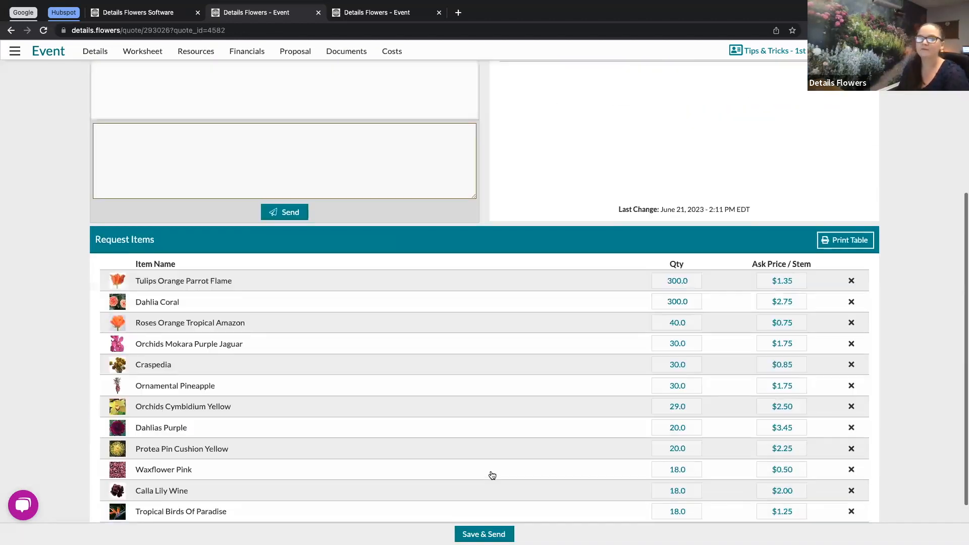
scroll(492, 475, "down", 1)
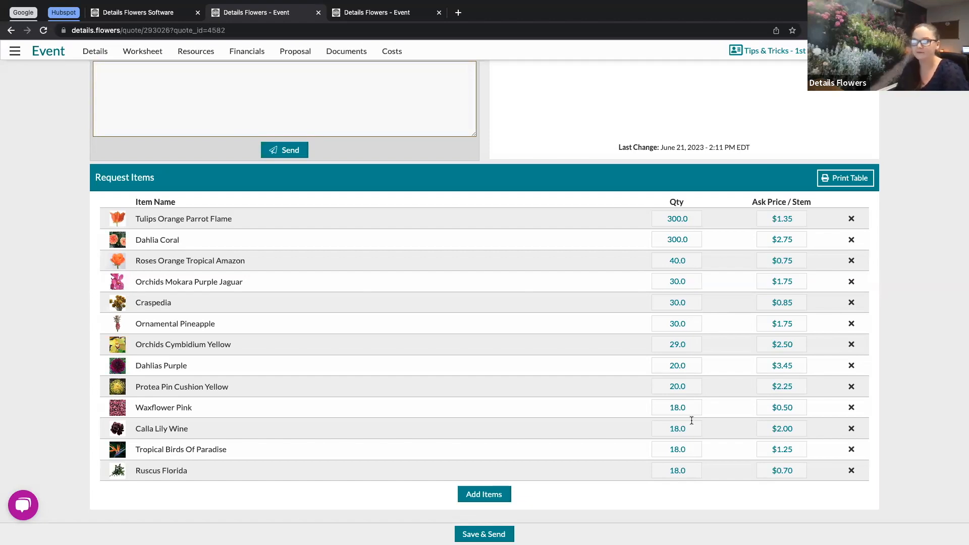
left_click(680, 347)
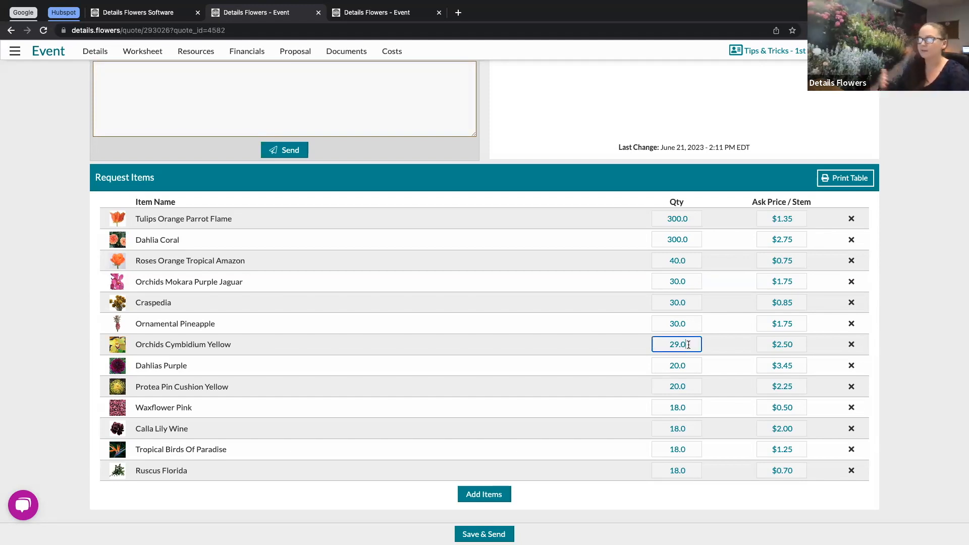
key("BackSpace")
key("BackSpace")
key("BackSpace")
key("BackSpace")
type("30")
left_click(716, 189)
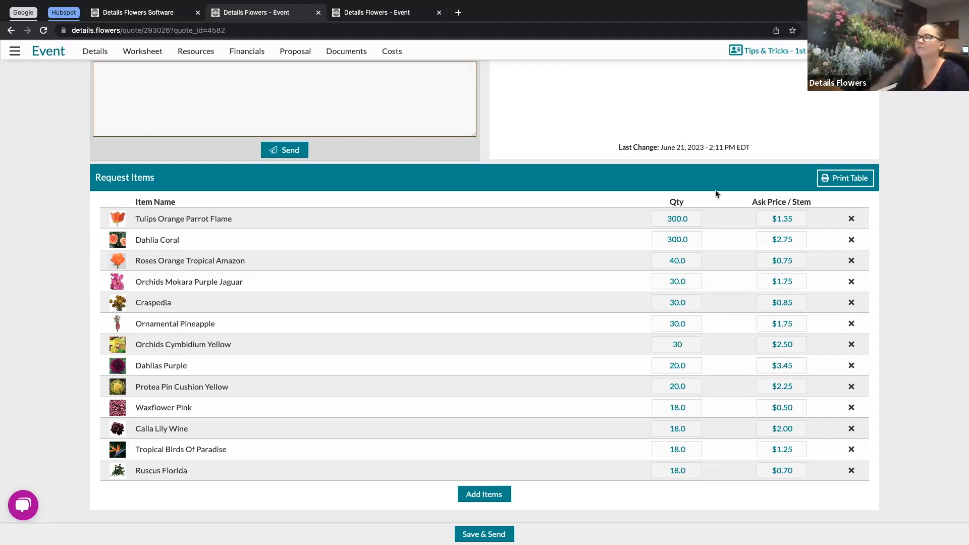
Step: Set the quantities of Waxflower Pink, Calla Lily Wine, Tropical Birds Of Paradise and Ruscus Florida to 20
left_click(687, 408)
double_click(688, 408)
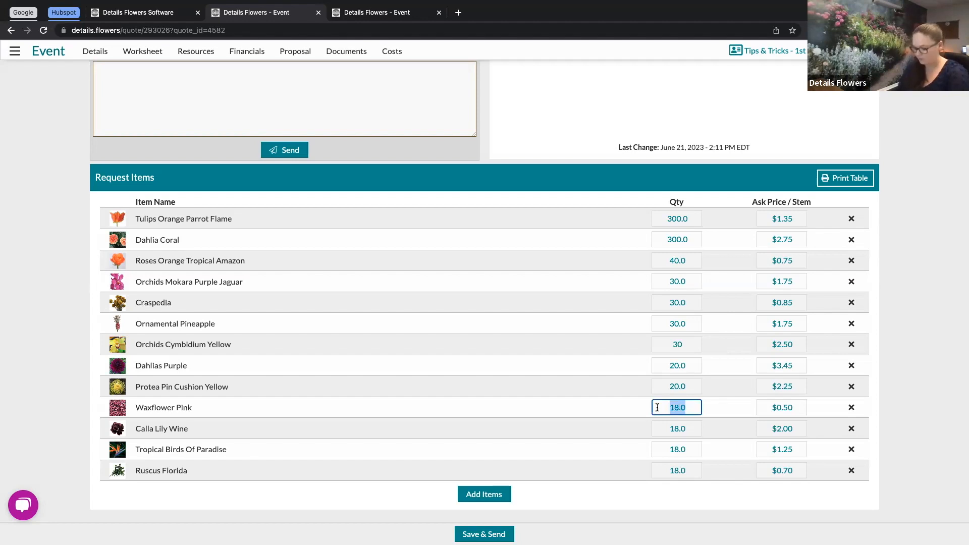
type("20")
left_click_drag(684, 432, 660, 469)
type("202020")
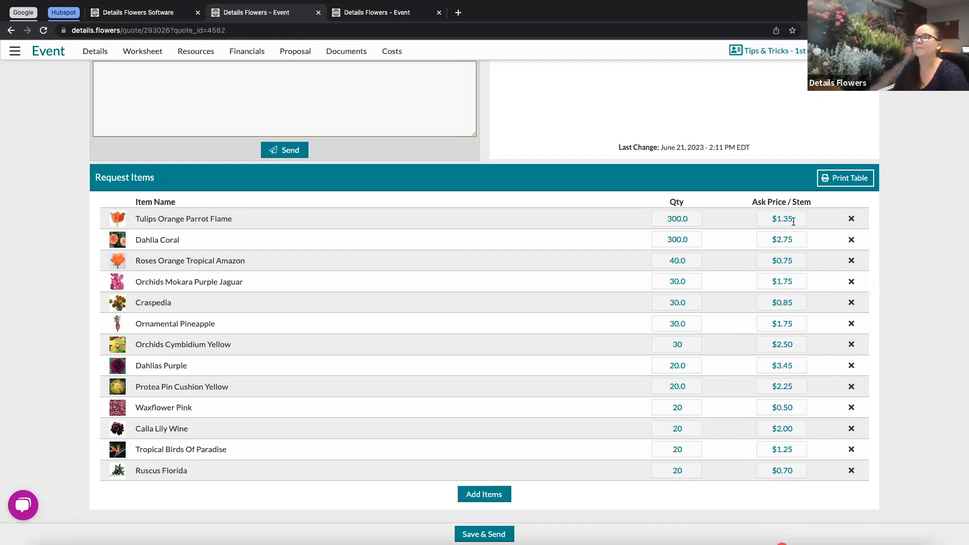
Step: Set the ask price per stem for Dahlia Coral to $2.50
left_click(803, 240)
key("BackSpace")
key("BackSpace")
type("50")
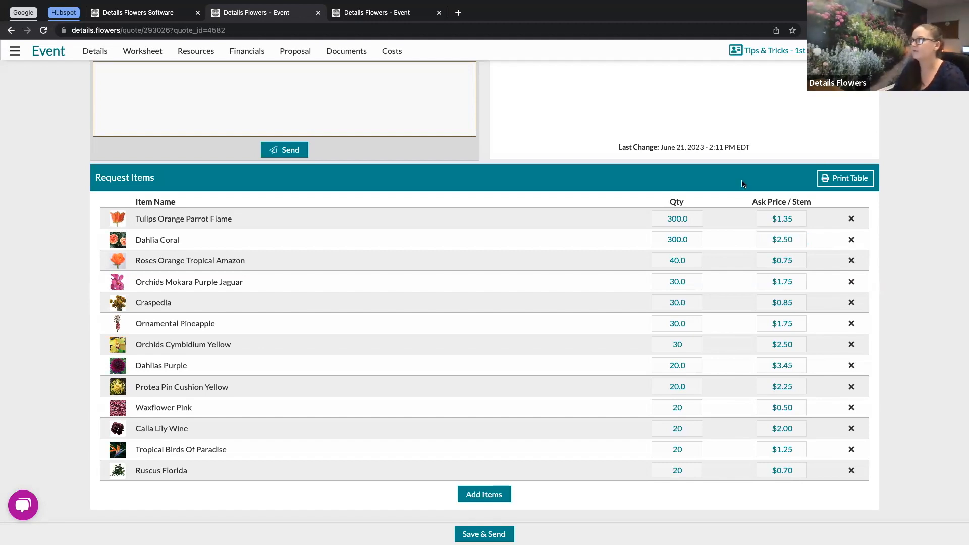
left_click(792, 259)
left_click(779, 281)
left_click(791, 302)
left_click(783, 343)
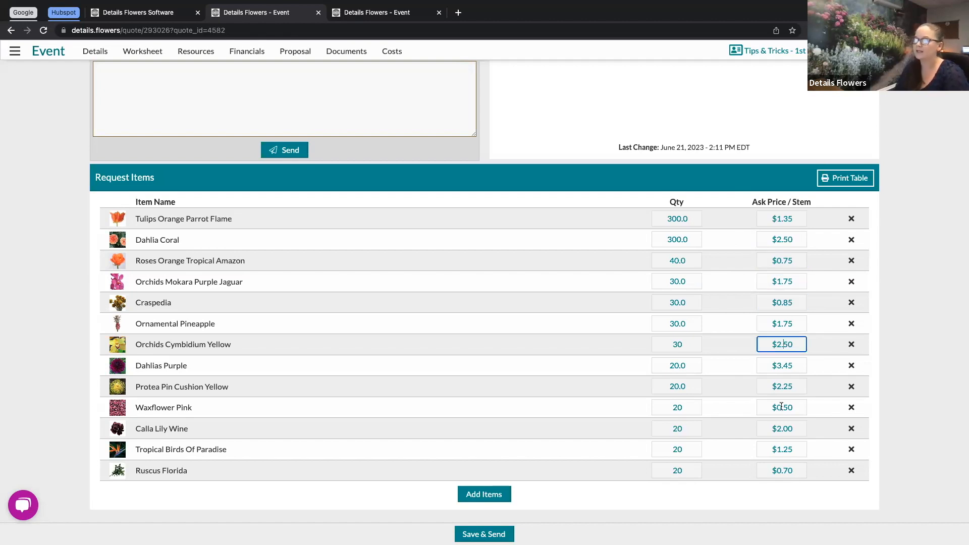
left_click(783, 406)
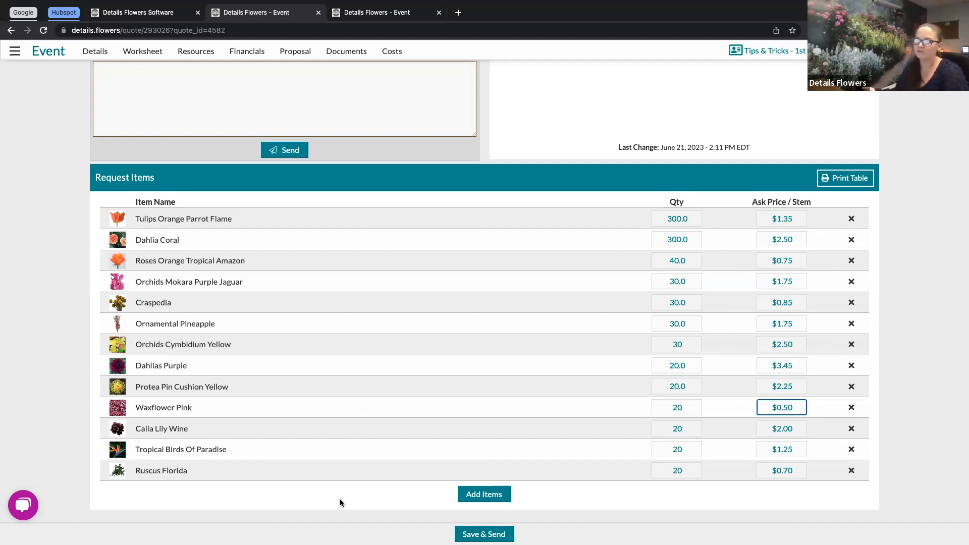
Step: Open and read the seller's About information for Jet Fresh Flower Distributors, then close it
scroll(340, 503, "up", 6)
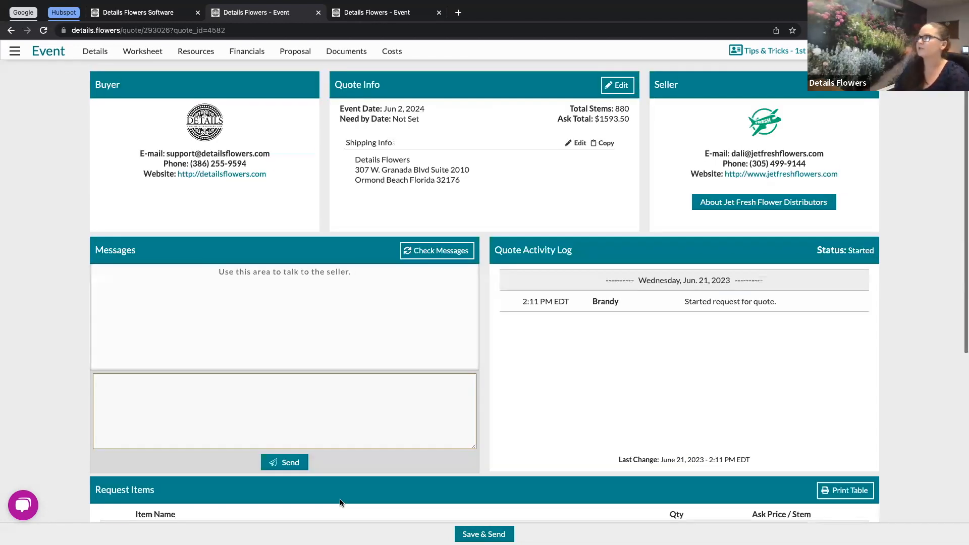
left_click(766, 200)
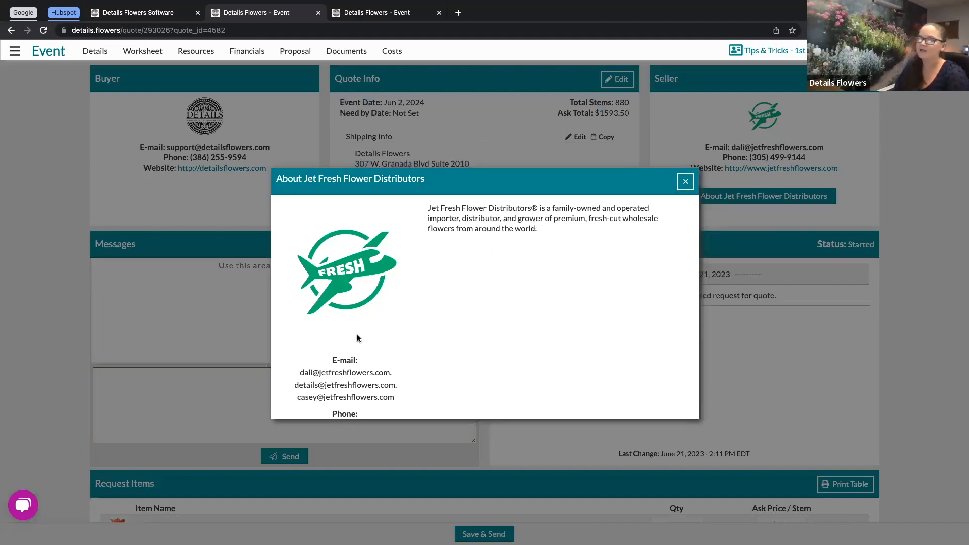
scroll(358, 338, "down", 1)
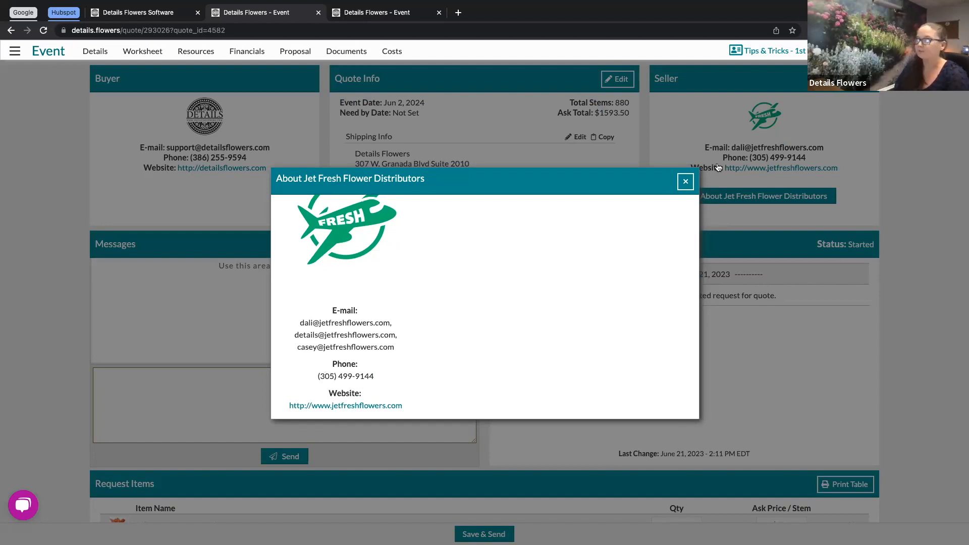
left_click(686, 185)
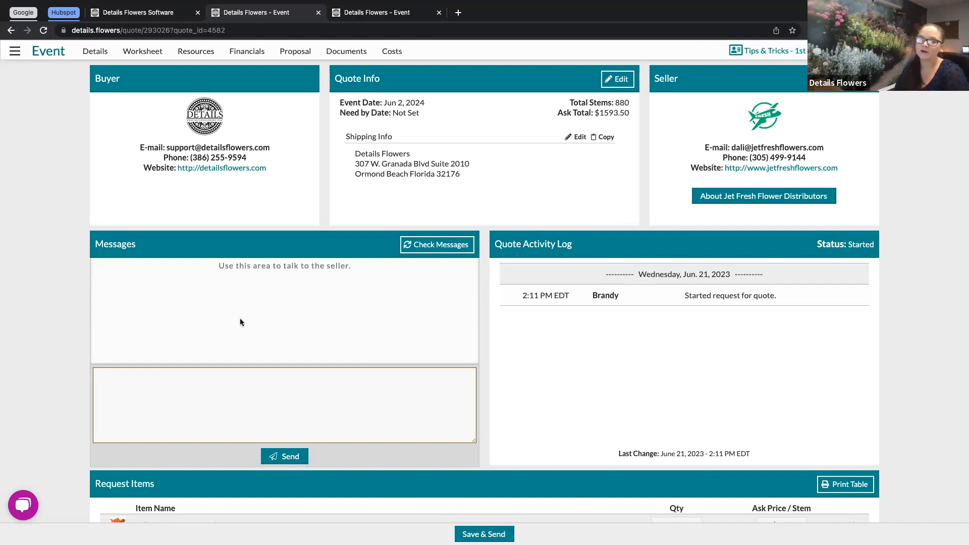
Step: Return to the event's Costs page and review the Jet Fresh quote's status and quote total
left_click(276, 397)
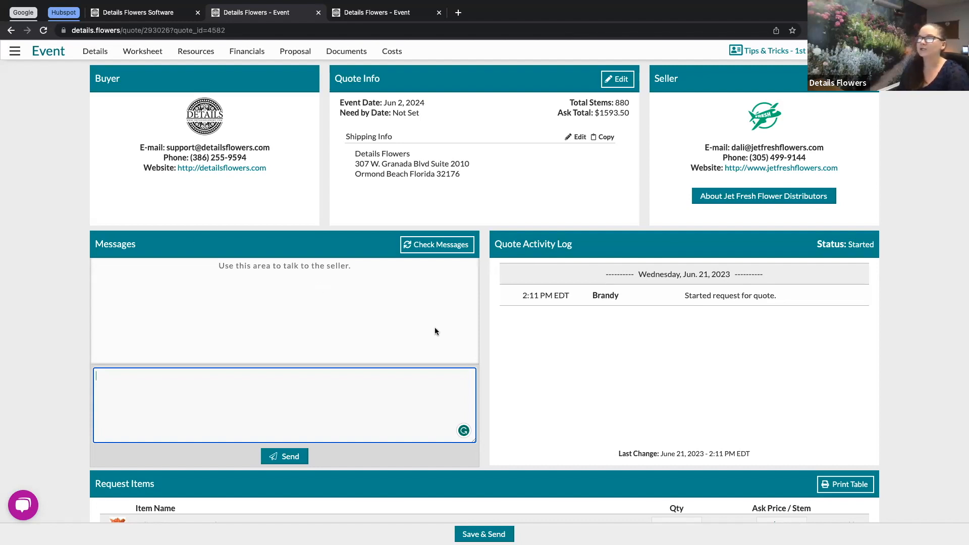
left_click(390, 52)
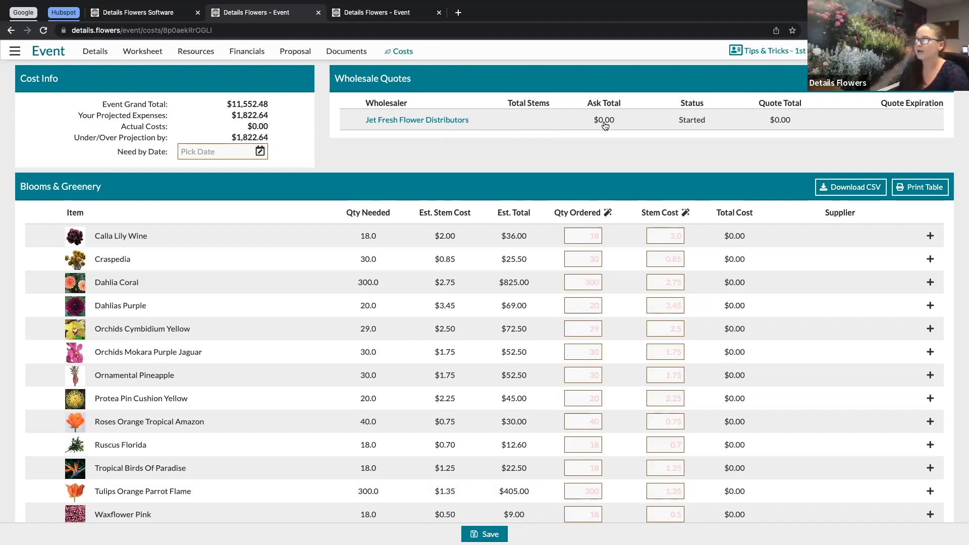
left_click_drag(679, 124, 708, 124)
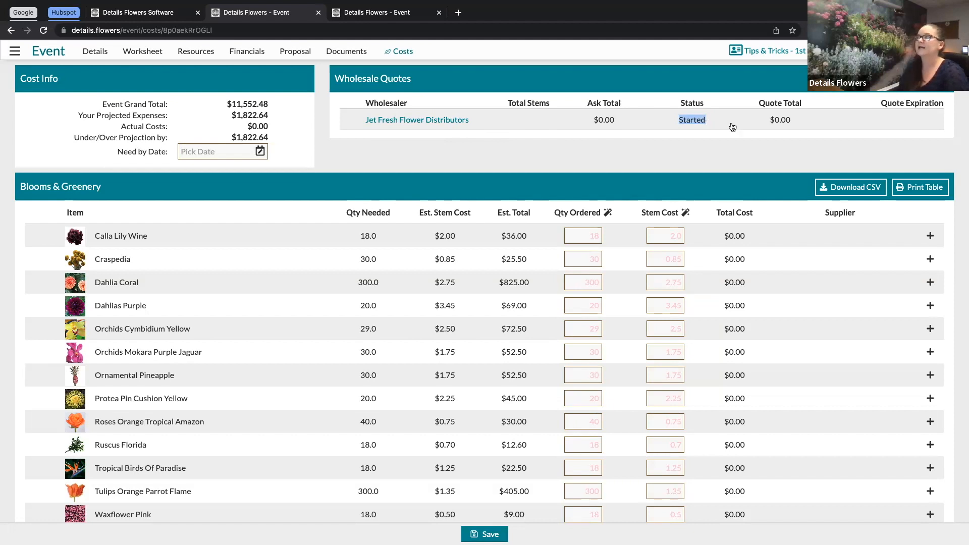
left_click(770, 123)
left_click_drag(769, 123, 797, 123)
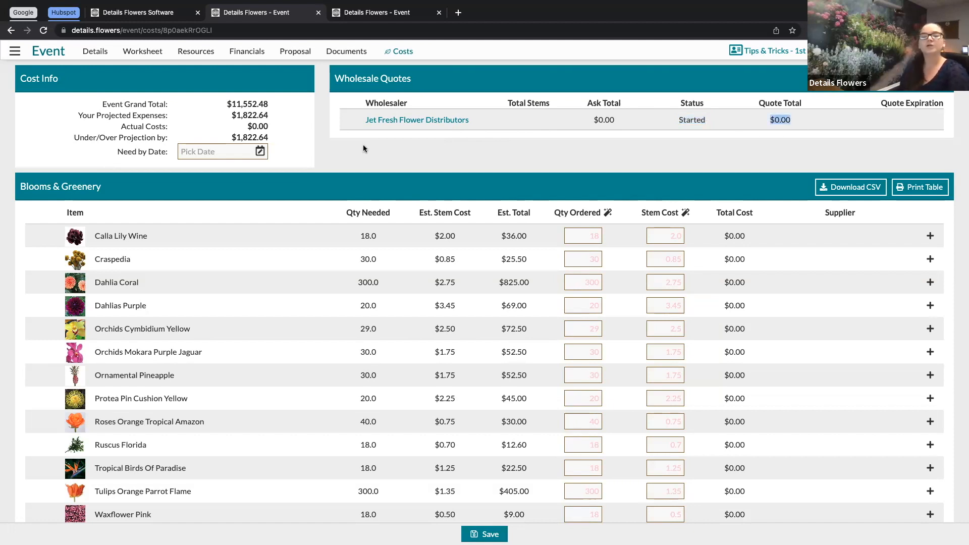
Step: Switch to the other event's tab and review its Brandy's Wholesale Cut Flowers quote summary and bloom costs
left_click(362, 16)
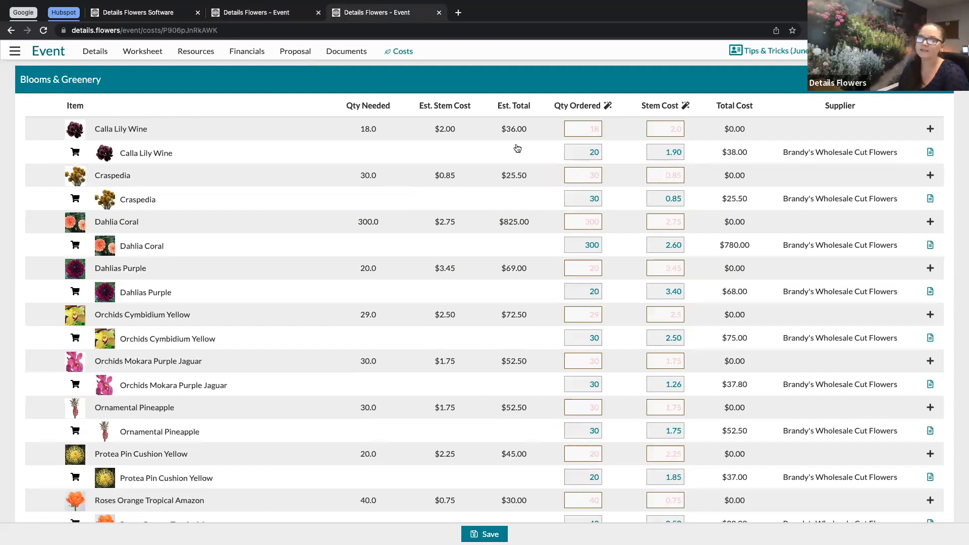
scroll(537, 146, "up", 3)
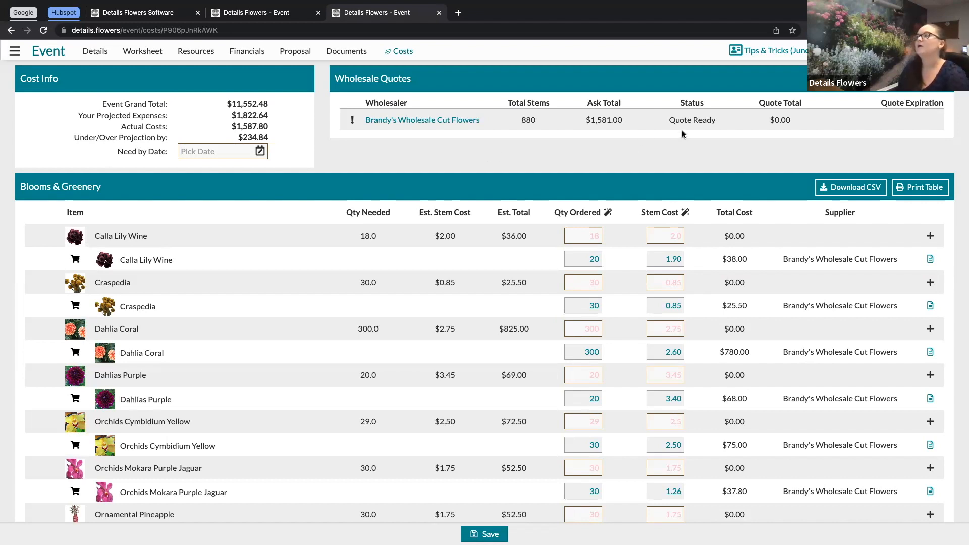
left_click_drag(585, 120, 624, 122)
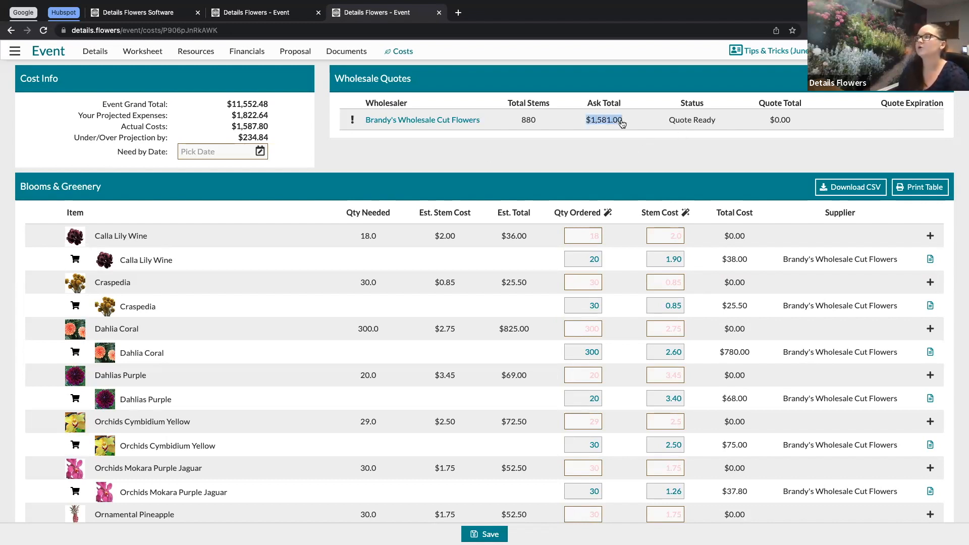
triple_click(694, 125)
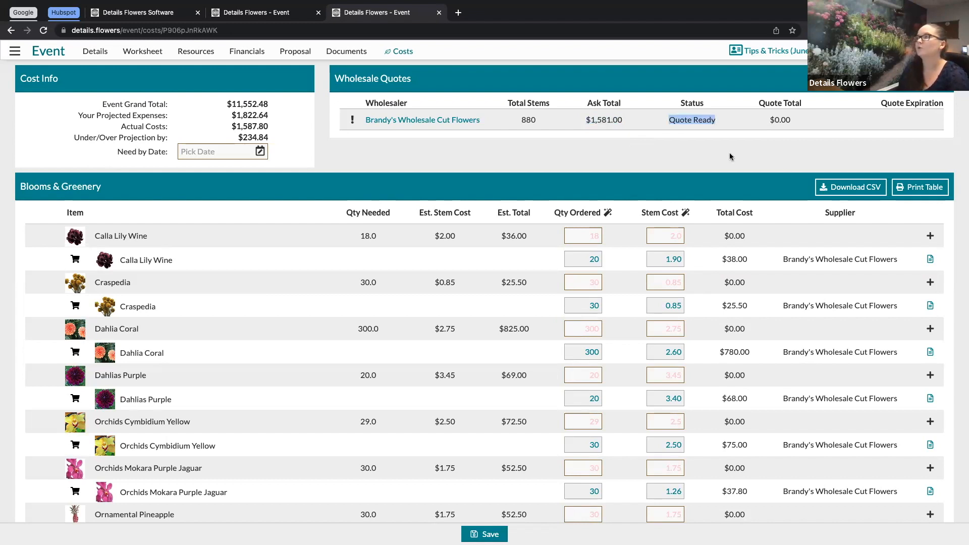
scroll(602, 184, "down", 2)
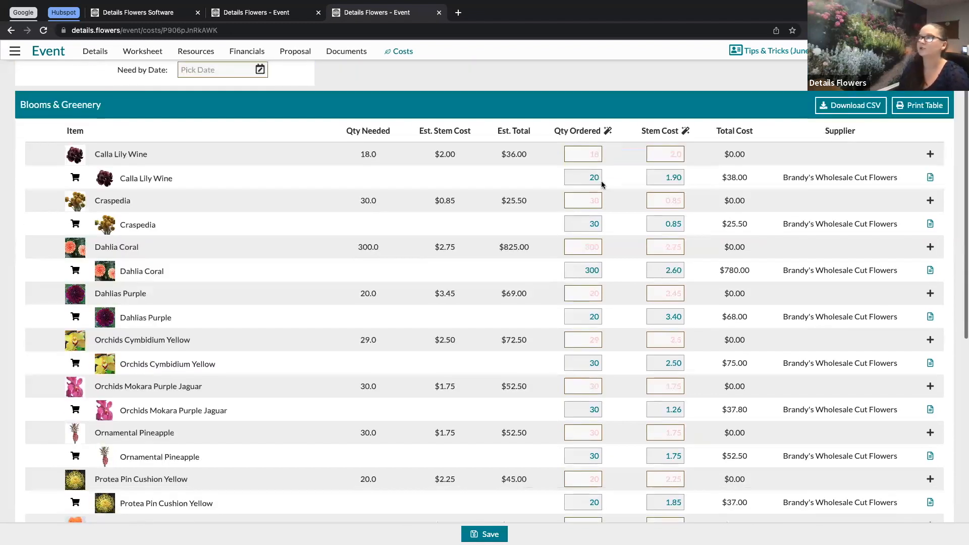
scroll(602, 184, "up", 2)
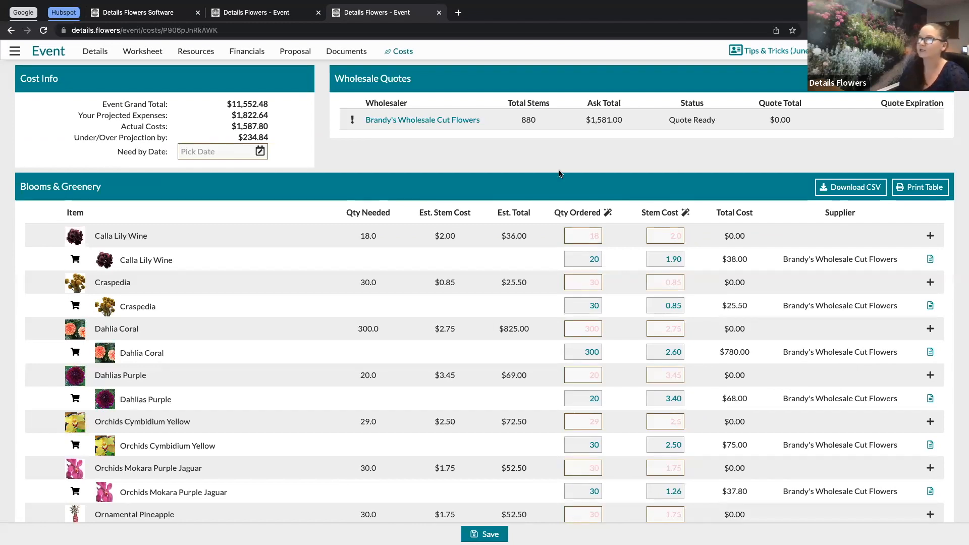
scroll(489, 102, "down", 1)
Step: Open the Brandy's Wholesale Cut Flowers quote and review its messages, activity log and quoted request items
left_click(430, 92)
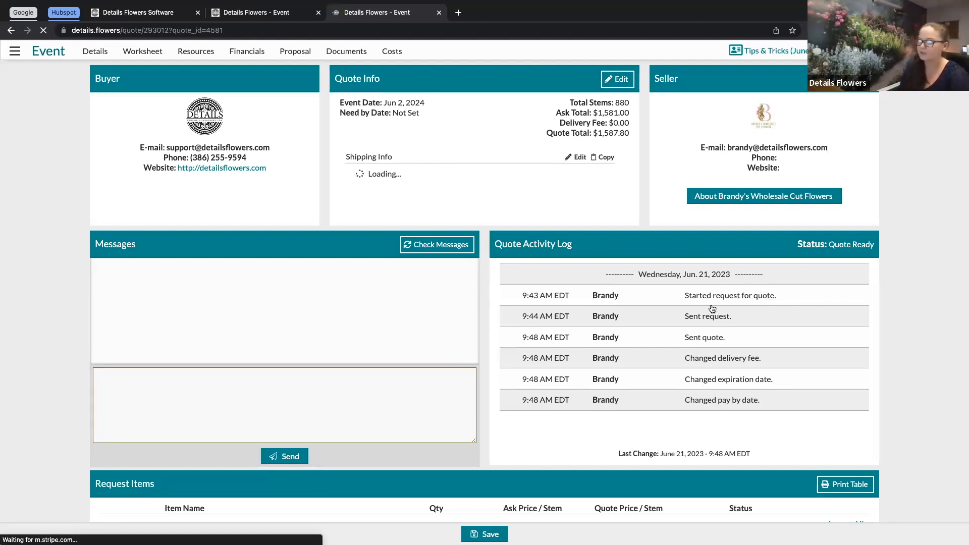
scroll(583, 445, "down", 1)
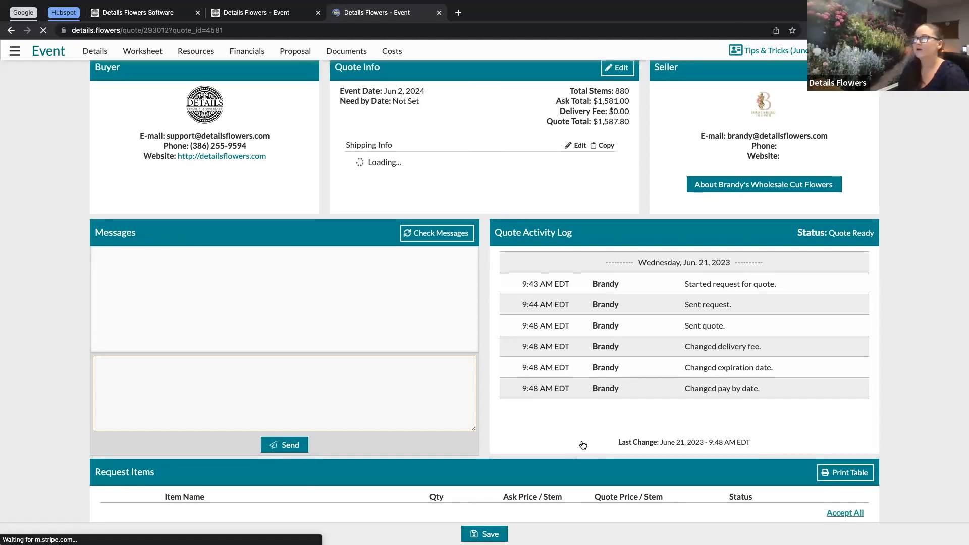
scroll(546, 428, "down", 2)
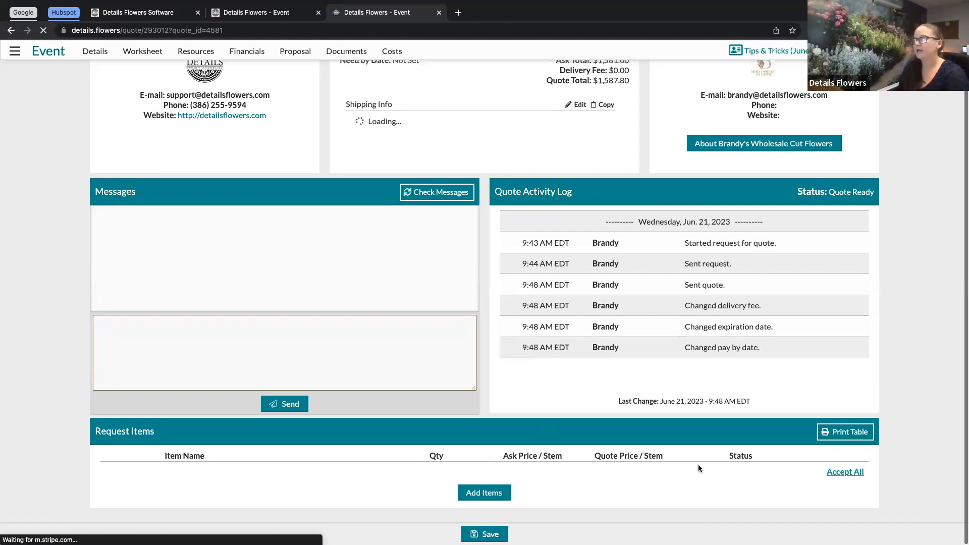
scroll(519, 401, "up", 1)
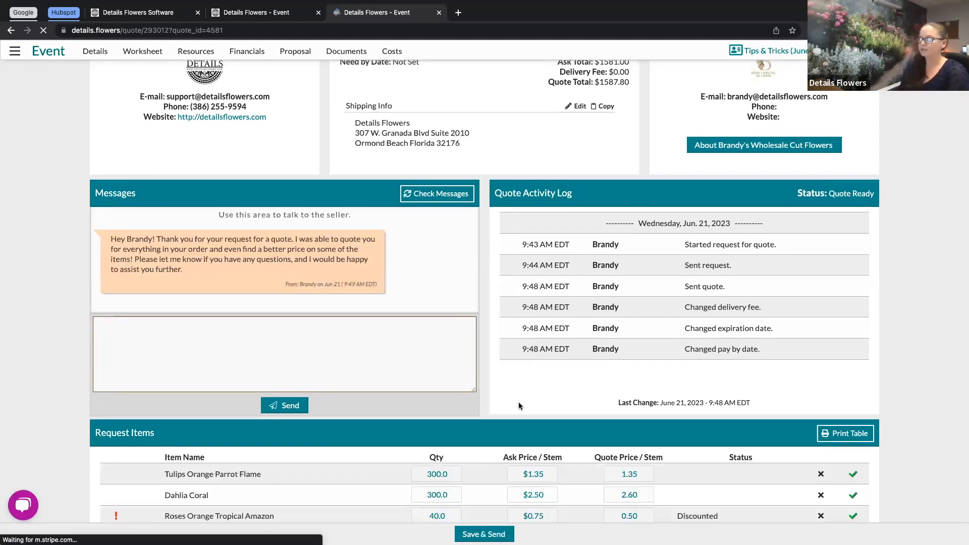
scroll(519, 401, "down", 5)
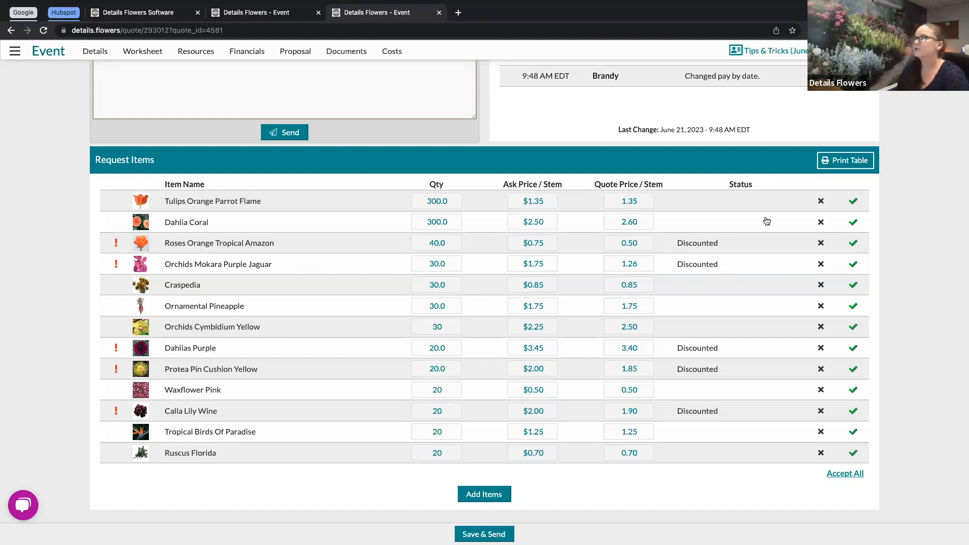
Step: Accept the quoted prices for Tulips Orange Parrot Flame, Dahlia Coral, Roses Orange Tropical Amazon and Orchids Mokara Purple Jaguar
left_click(854, 202)
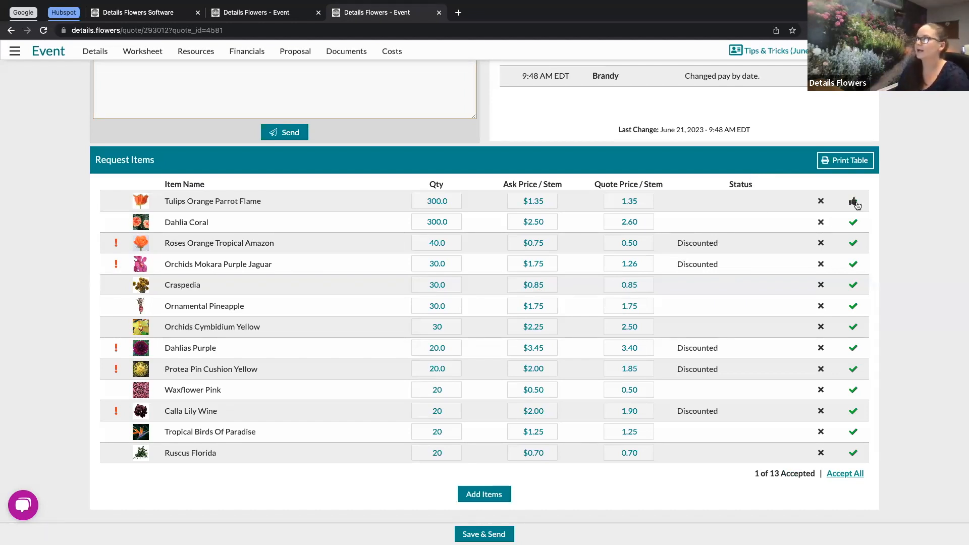
left_click(854, 223)
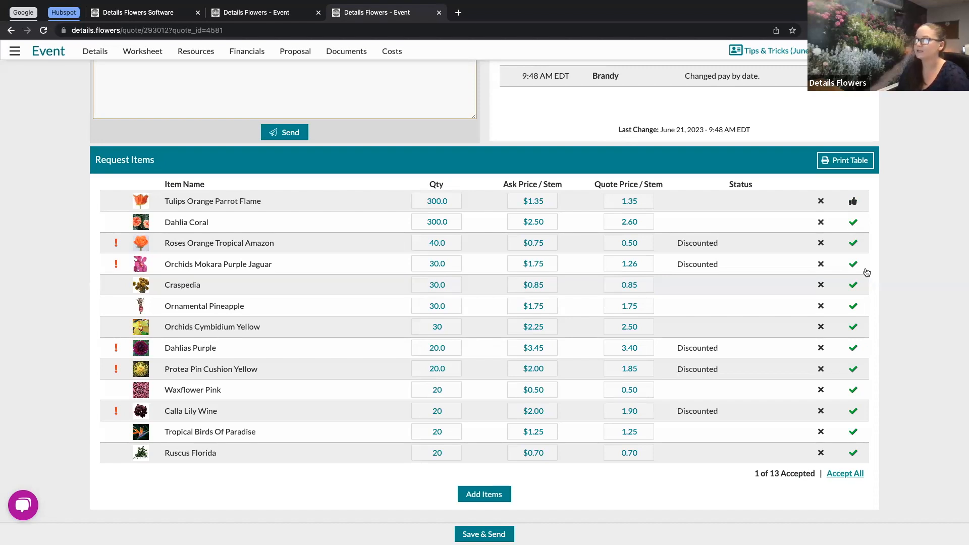
left_click(852, 245)
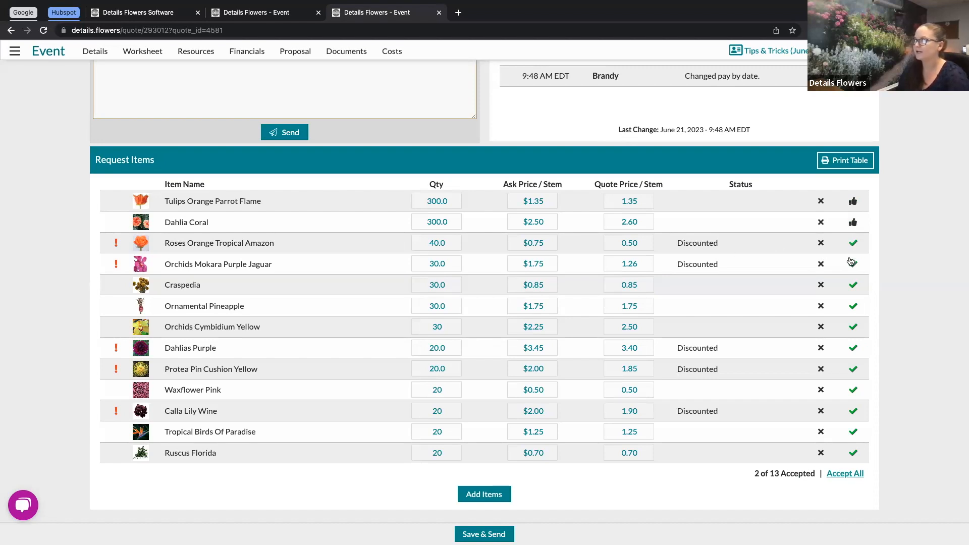
left_click(853, 268)
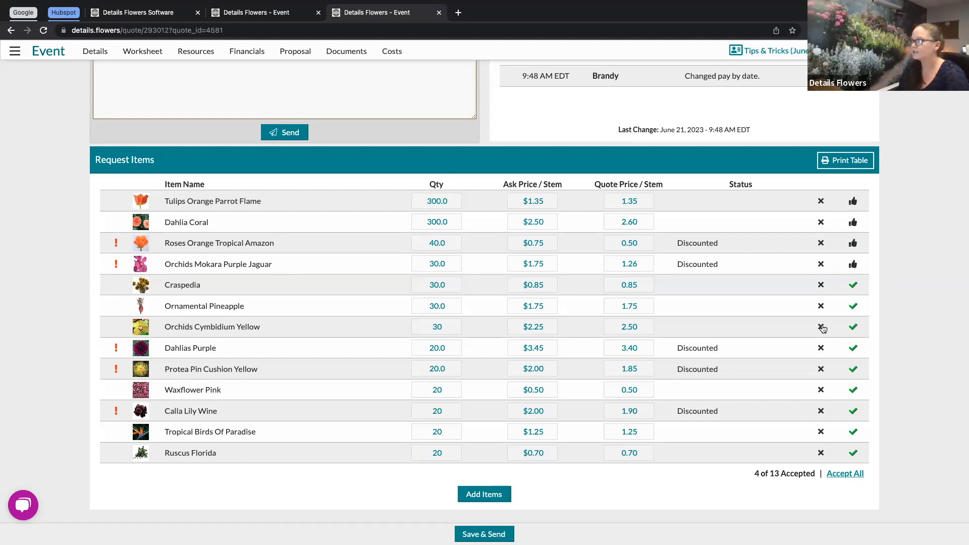
Step: Remove Dahlias Purple and Calla Lily Wine from the quote and accept all remaining items
left_click(821, 348)
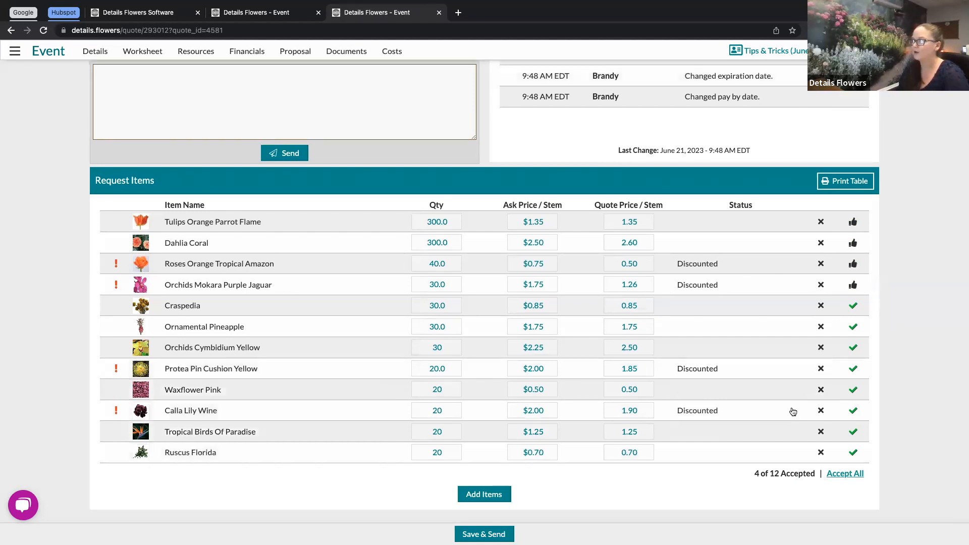
left_click(822, 412)
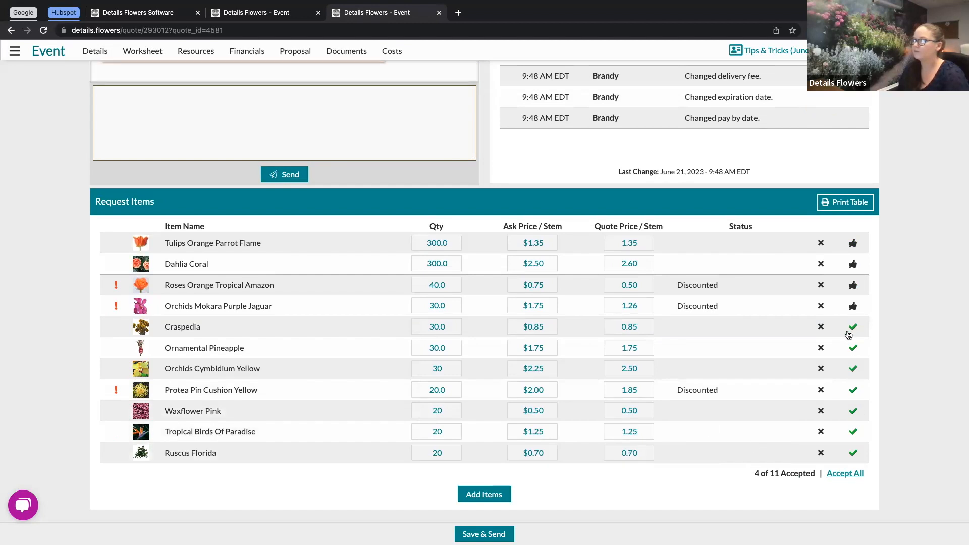
left_click(850, 474)
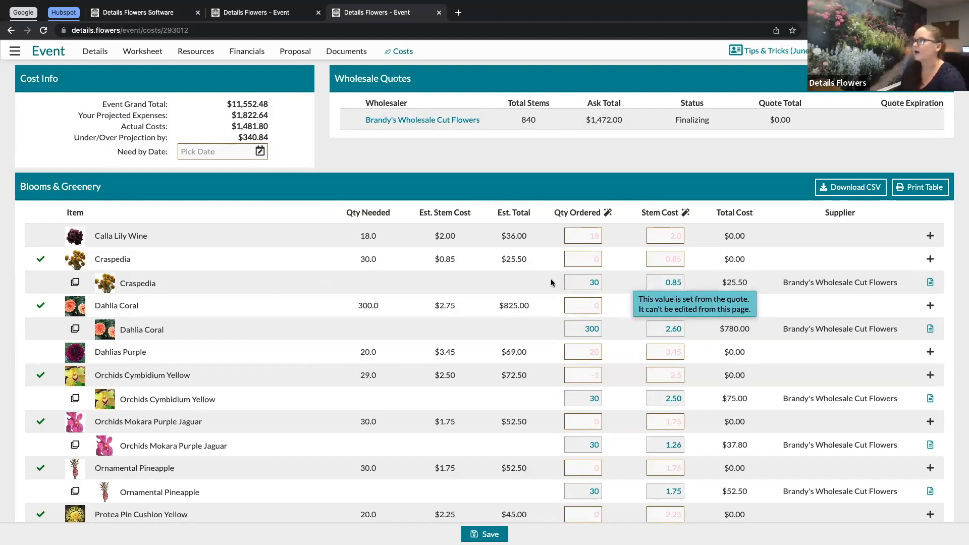
Step: Review the blooms' quoted costs plus the Est. Total, Actual Total and under-budget figures on the Costs page
left_click_drag(720, 281, 755, 284)
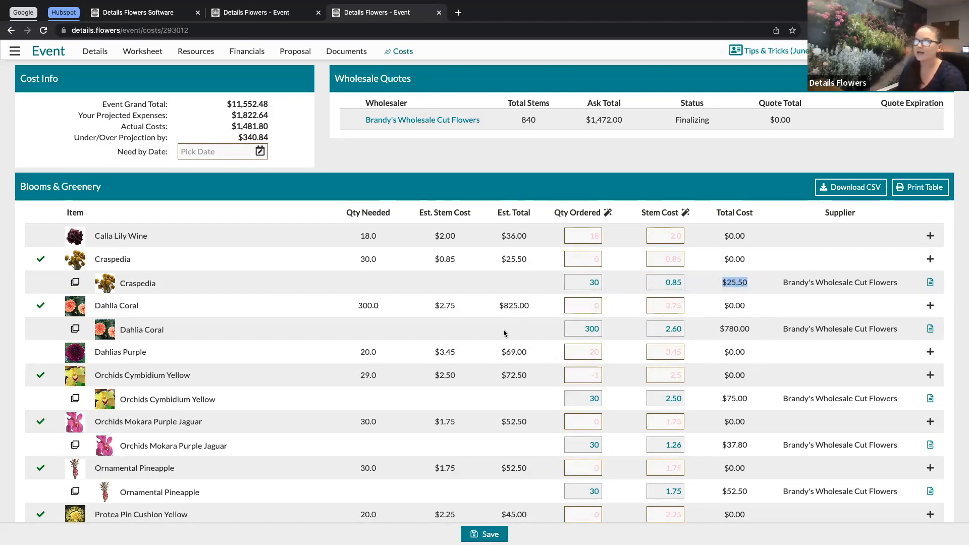
scroll(504, 333, "down", 5)
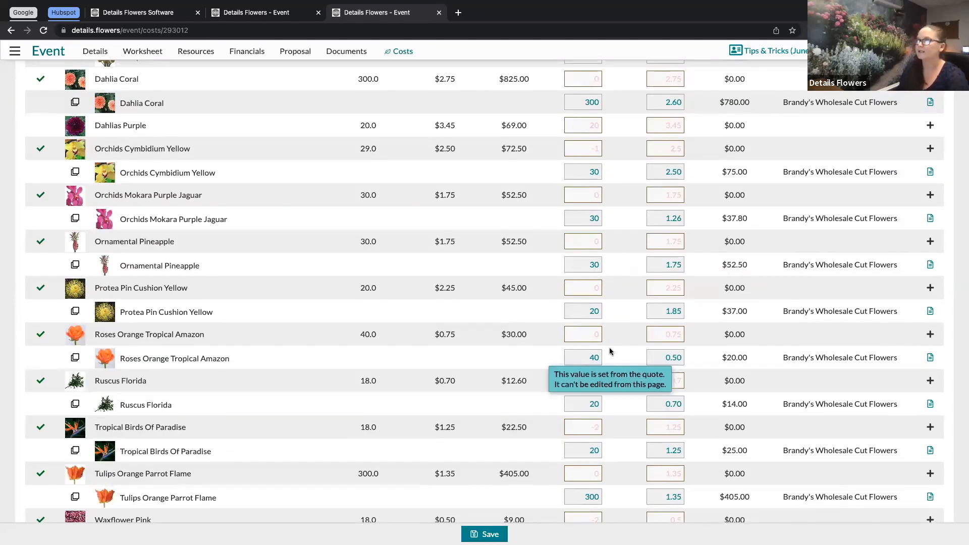
scroll(609, 352, "down", 2)
scroll(610, 352, "down", 3)
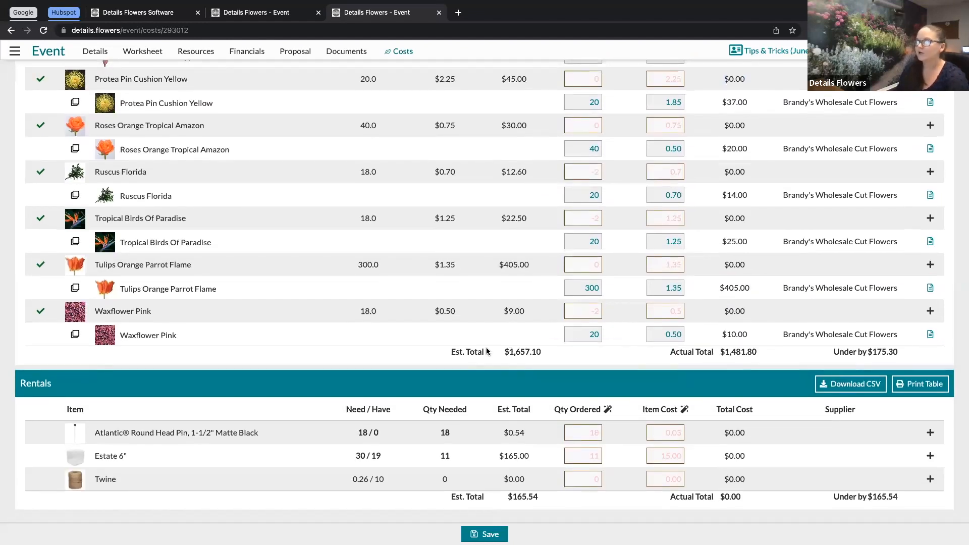
left_click_drag(447, 351, 551, 357)
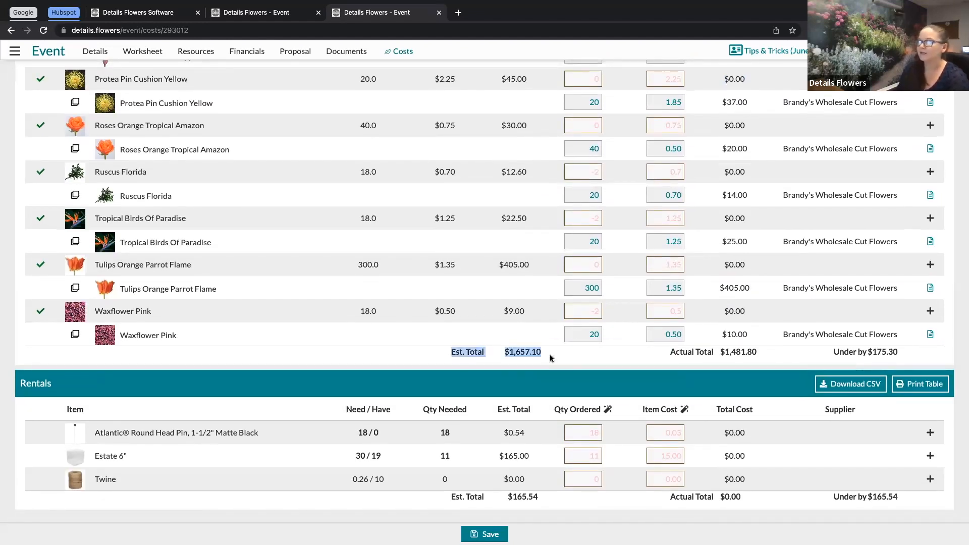
left_click_drag(668, 352, 768, 357)
left_click_drag(833, 353, 902, 356)
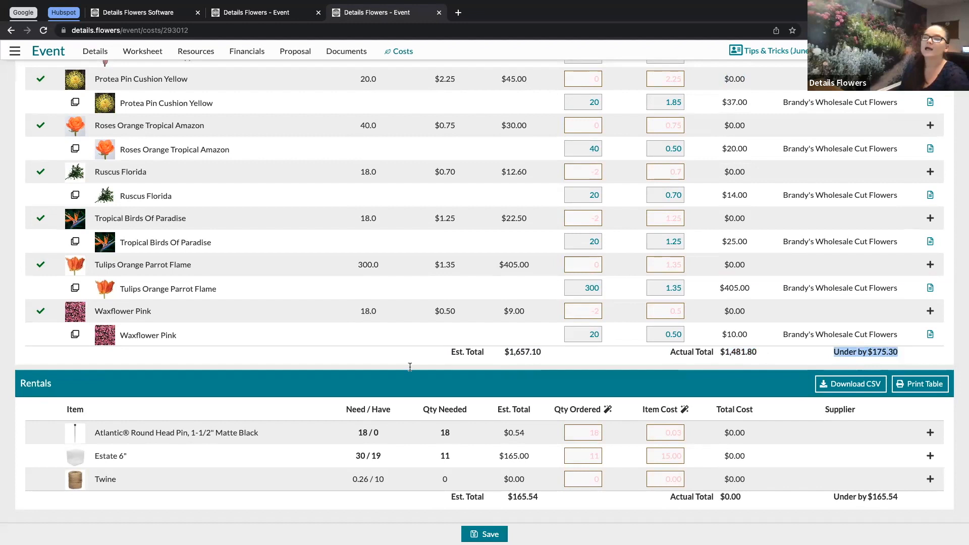
scroll(583, 366, "up", 5)
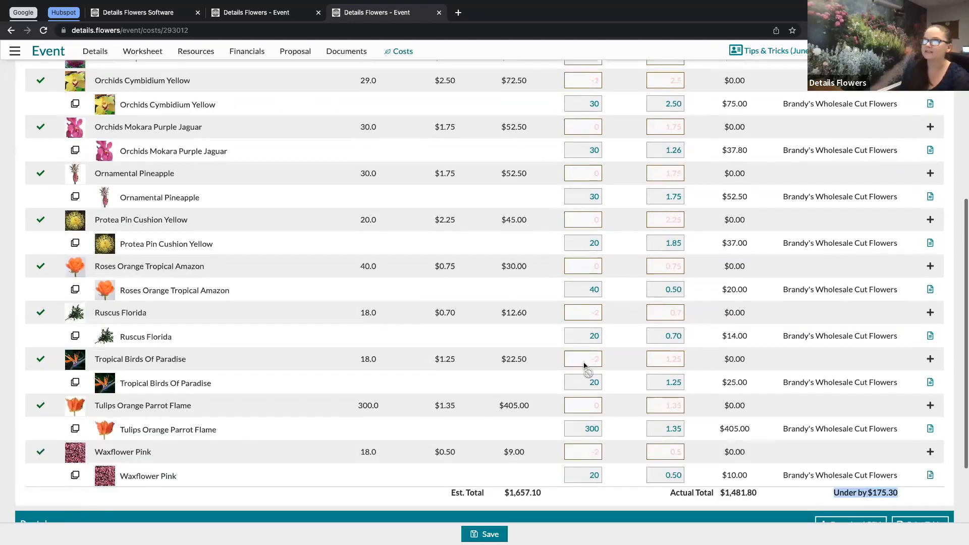
scroll(584, 367, "up", 5)
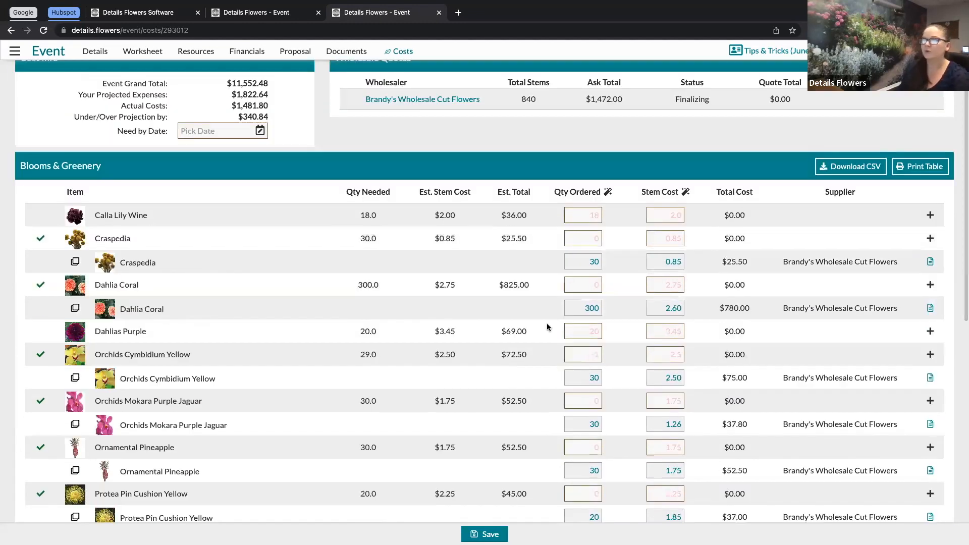
Step: Set Dahlias Purple's ordered quantity to 20 and its stem cost to 3.45
left_click(597, 332)
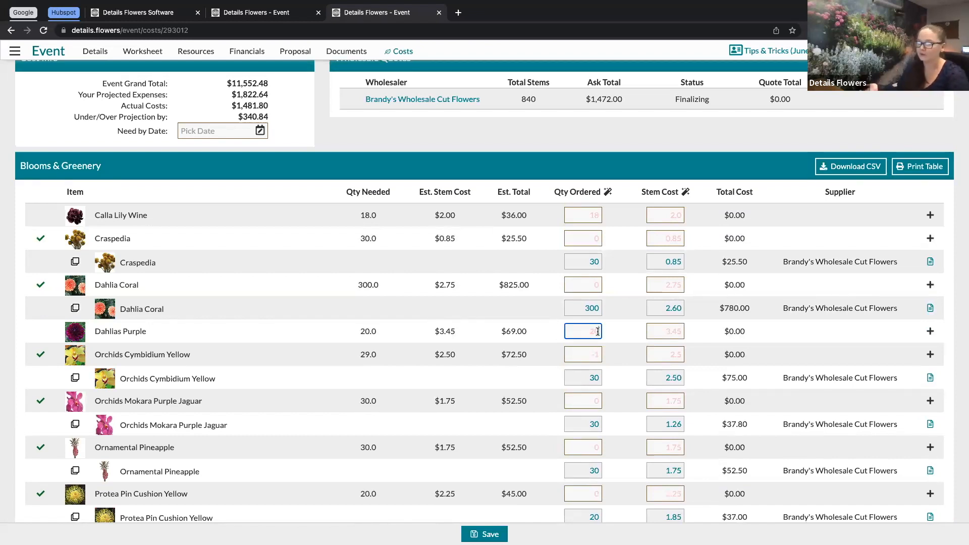
type("20")
left_click(679, 331)
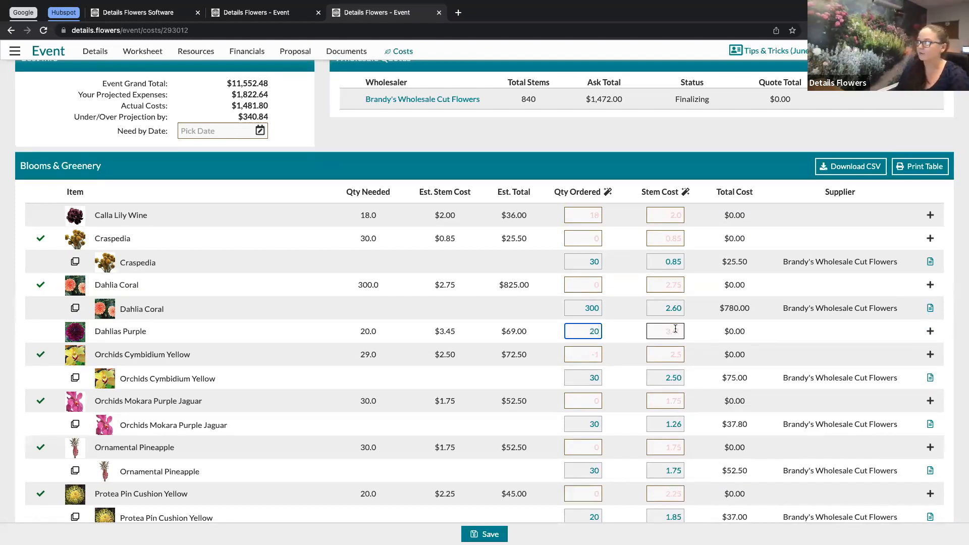
type("3.45")
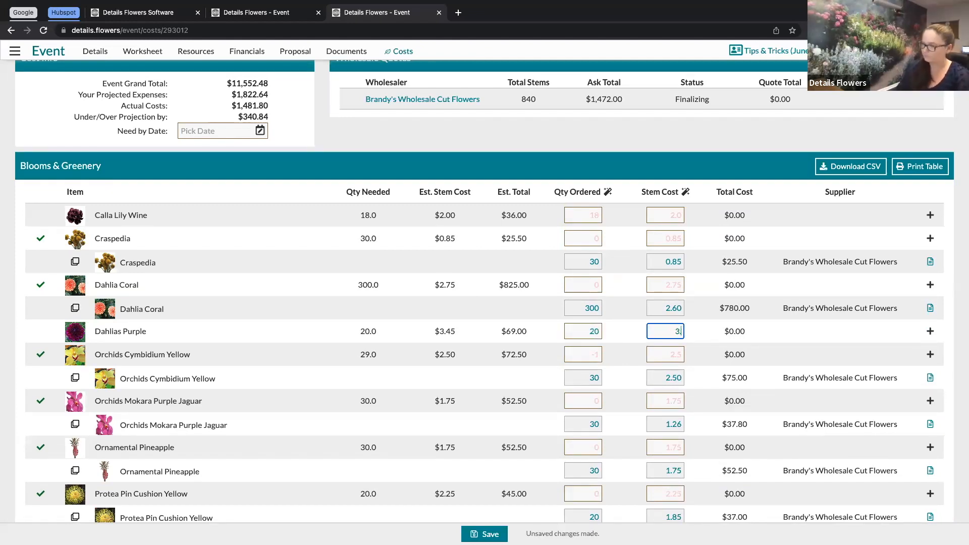
Step: Add a new supplier named Jet Fresh Flowers to the Dahlias Purple row and confirm it
left_click(930, 332)
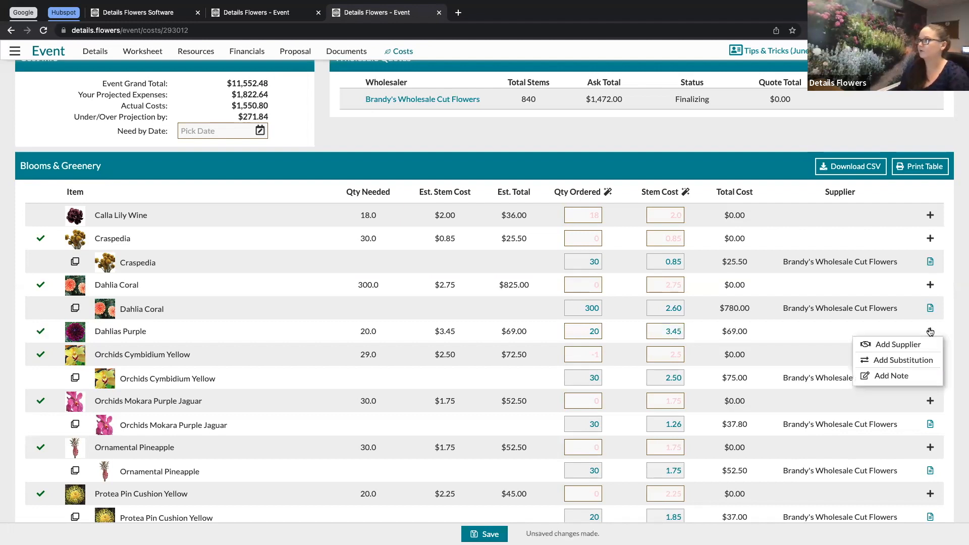
left_click(832, 333)
type("Jet Fresh Flowers")
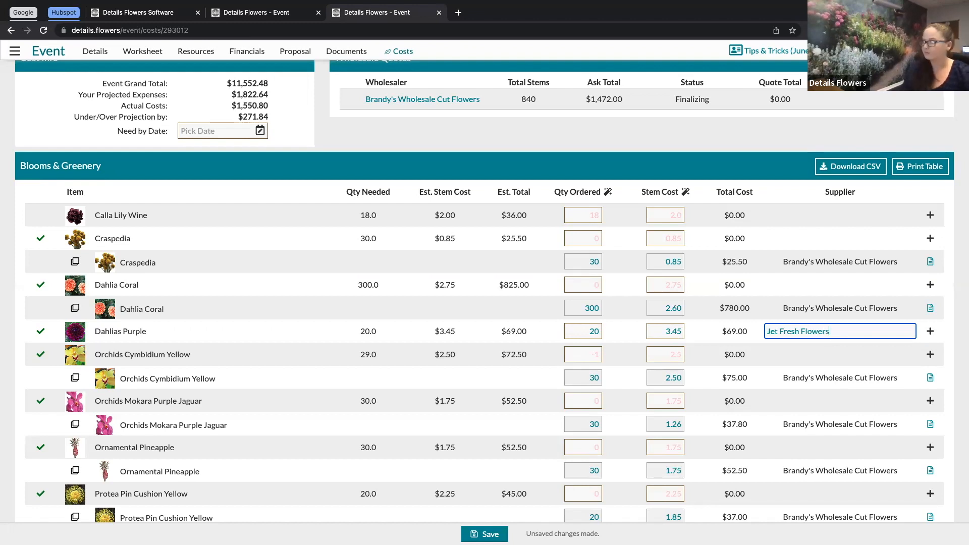
key("Return")
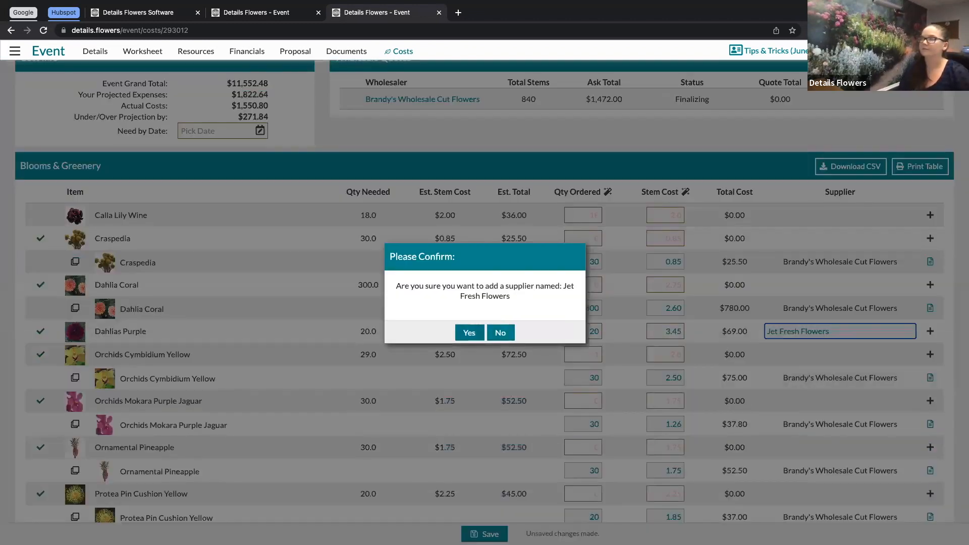
key("Return")
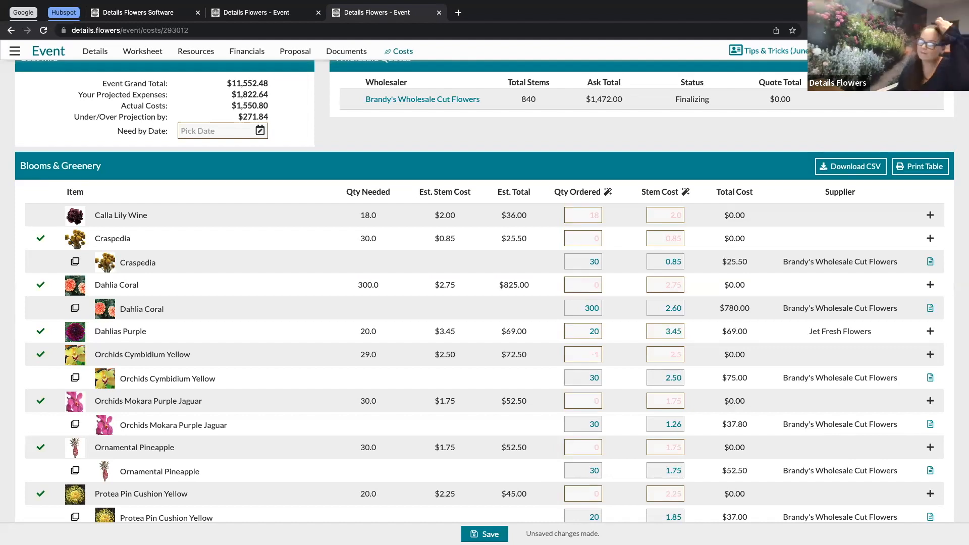
Step: Review the Blooms & Greenery totals row, highlighting the under-budget figure
scroll(484, 291, "down", 8)
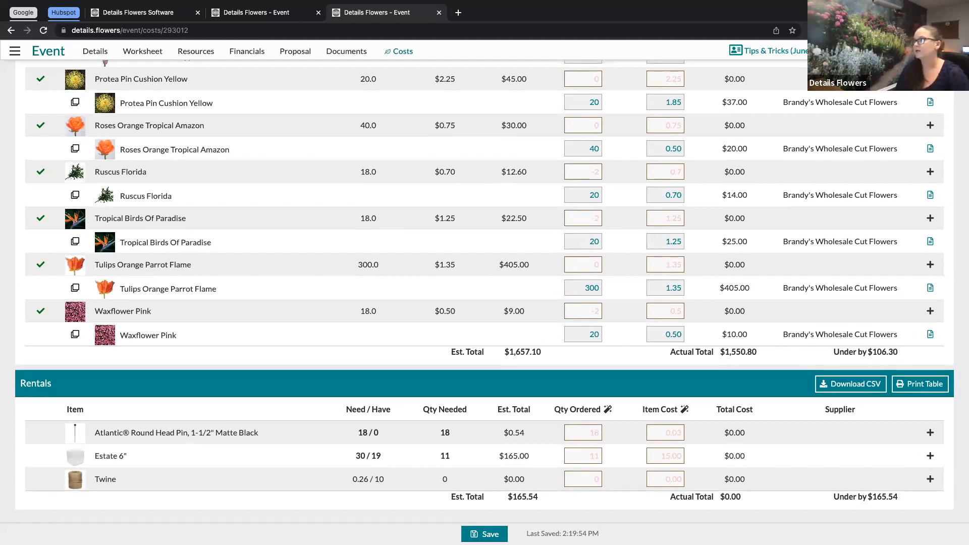
left_click_drag(834, 352, 899, 353)
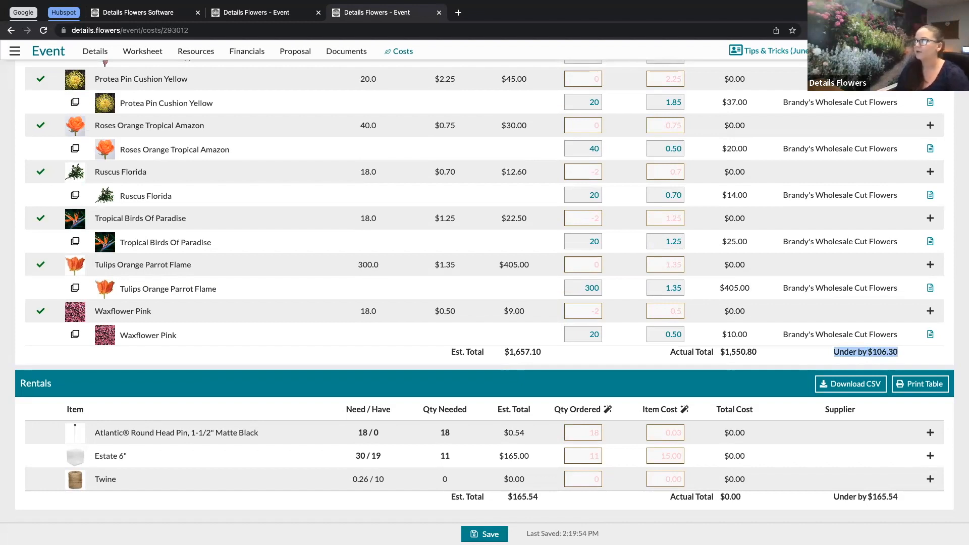
scroll(484, 253, "up", 5)
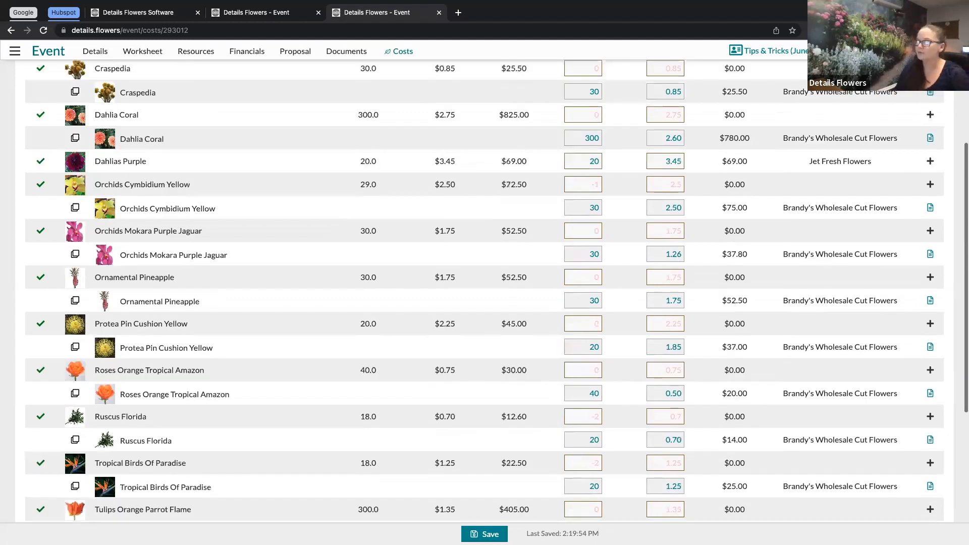
scroll(485, 252, "up", 4)
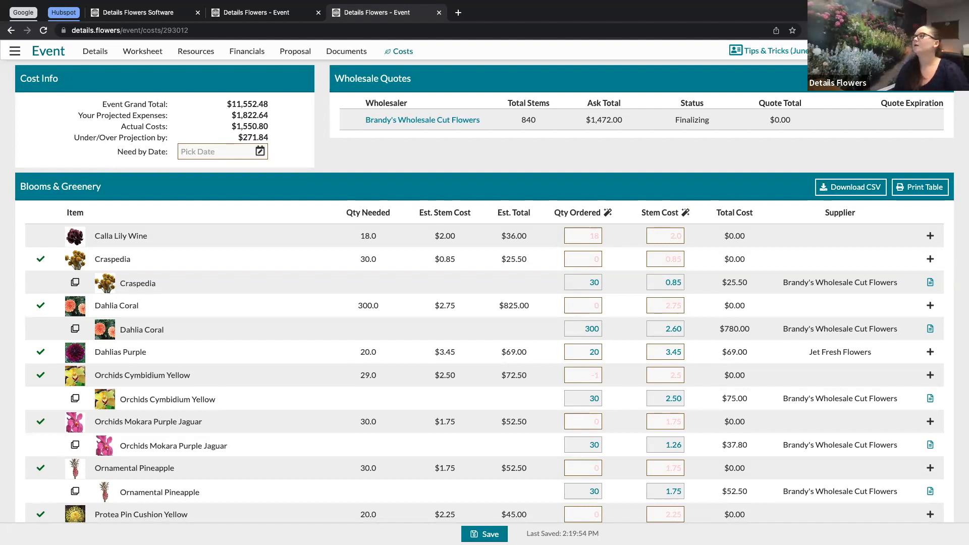
Step: Open the Set Wholesalers dialog and examine the fields of the Request A Wholesaler form before closing it
left_click(919, 80)
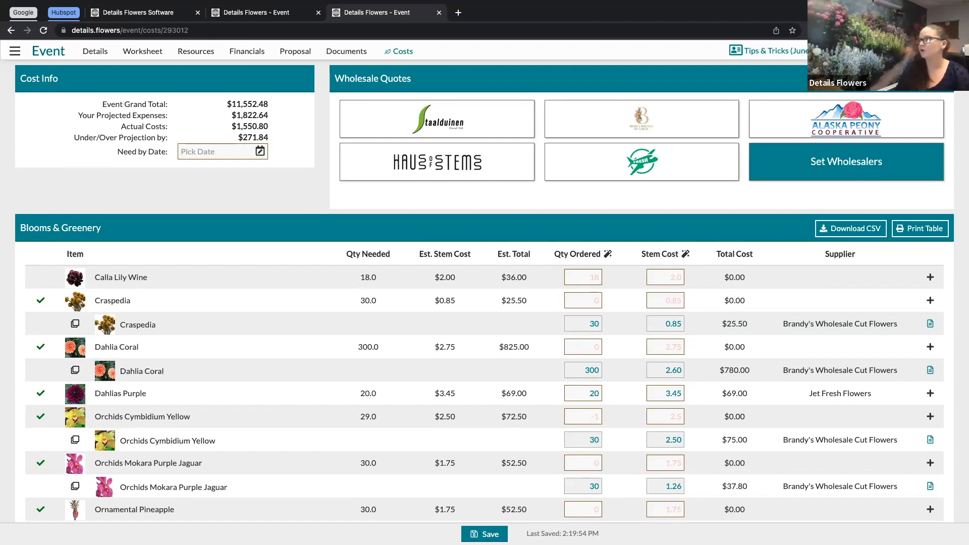
left_click(847, 162)
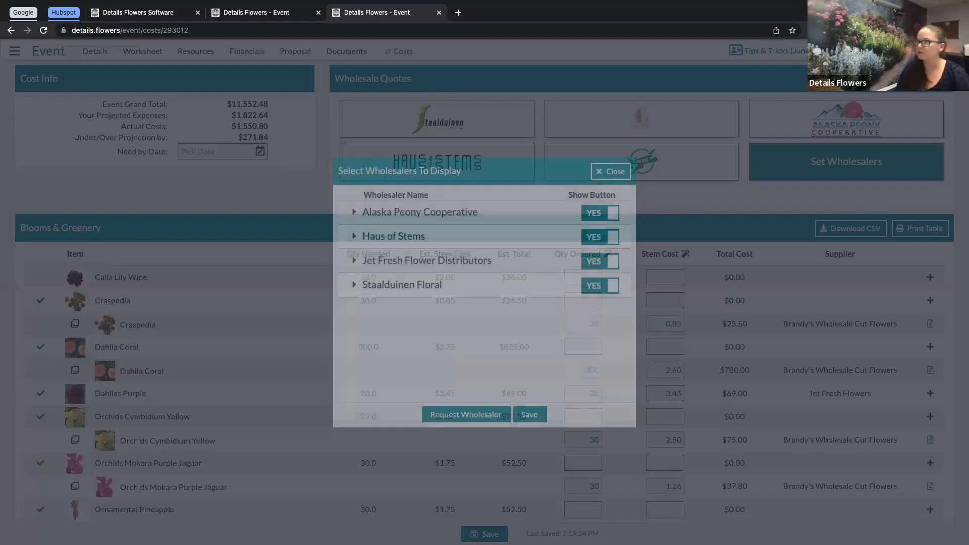
left_click(466, 414)
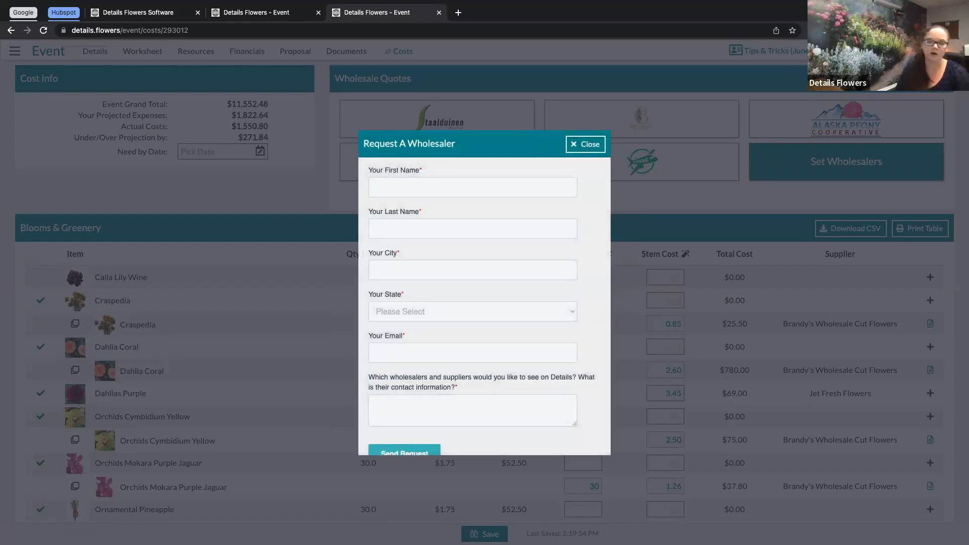
scroll(485, 308, "down", 1)
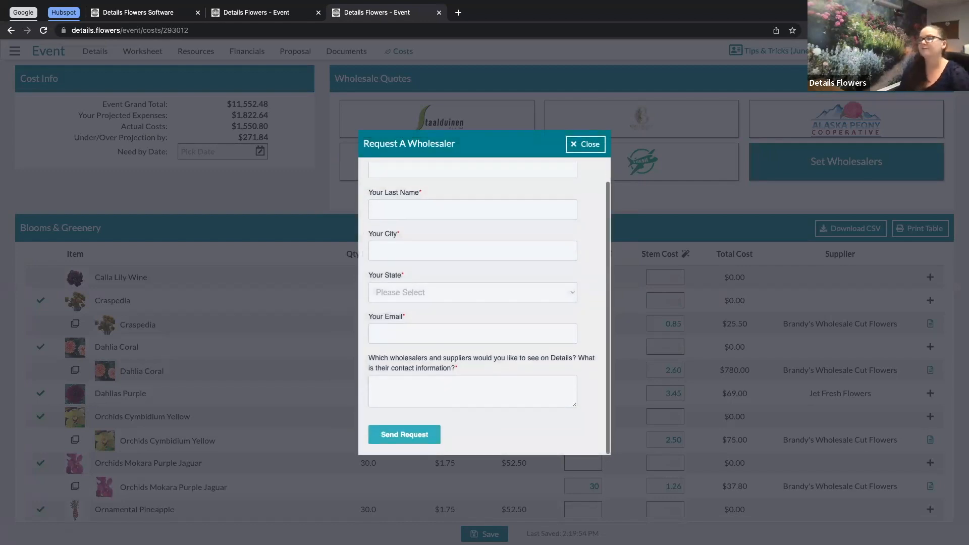
scroll(485, 308, "up", 1)
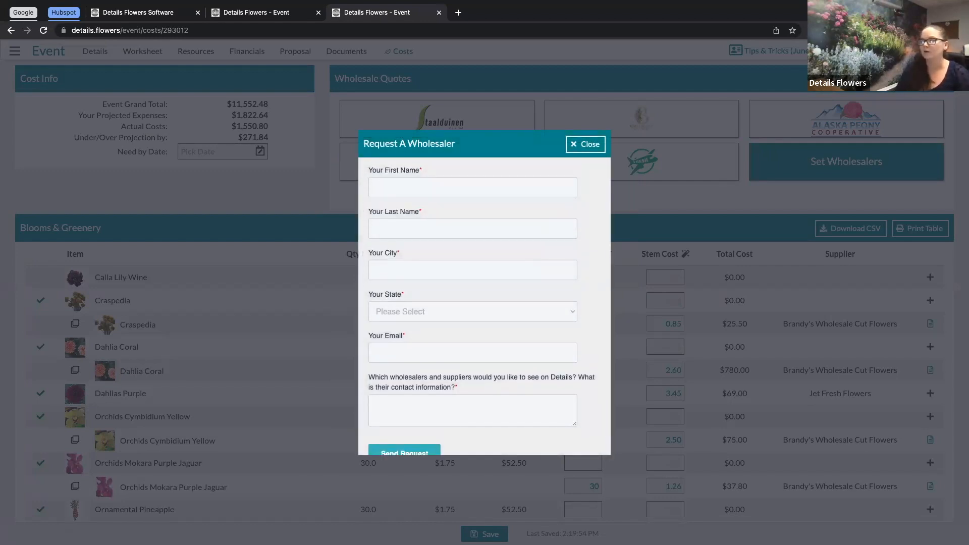
scroll(484, 308, "down", 1)
scroll(485, 308, "up", 1)
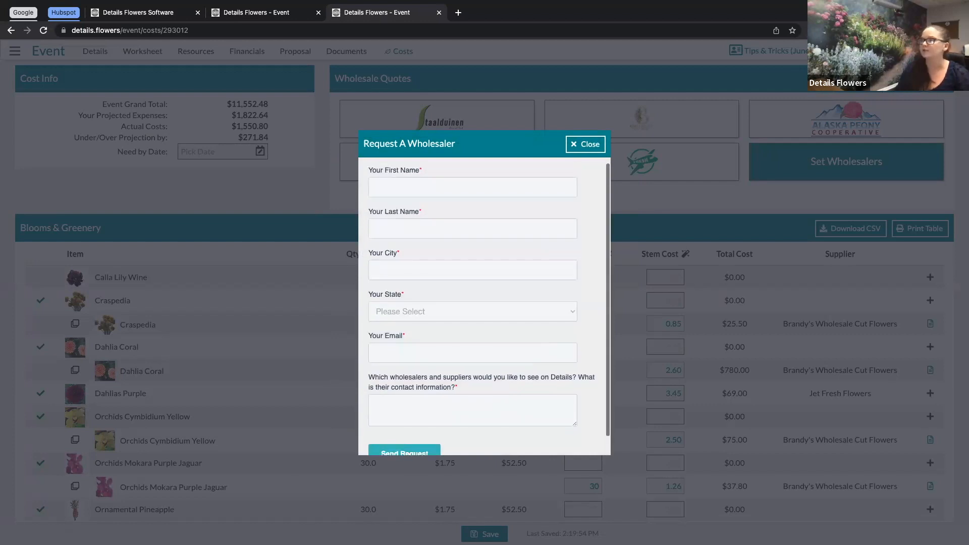
left_click(586, 145)
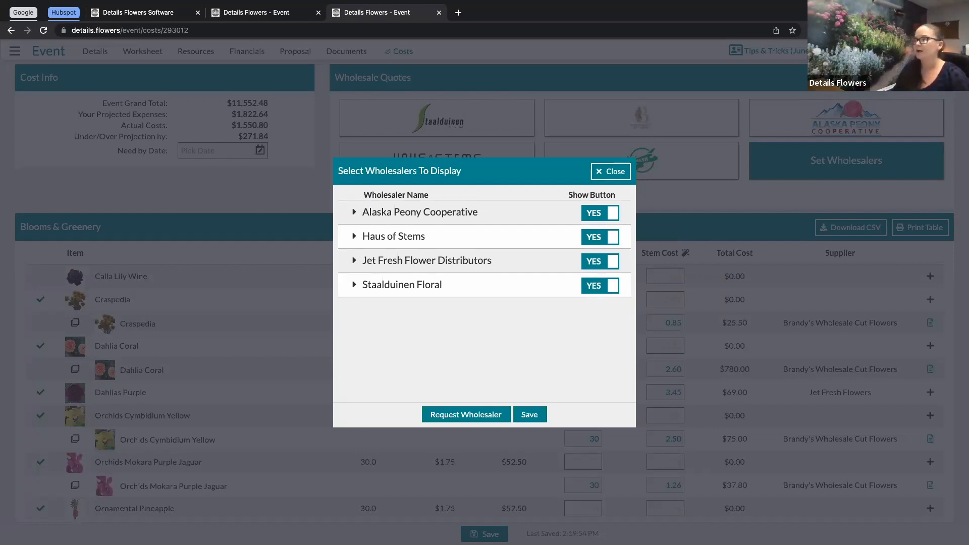
Step: Turn off the Staalduinen Floral wholesaler button and save the wholesaler display settings
left_click(600, 286)
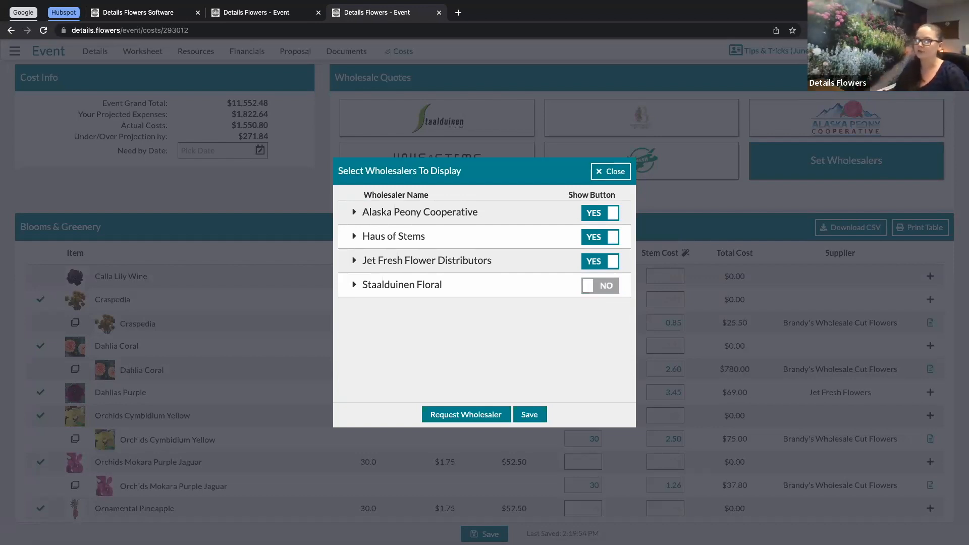
left_click(530, 414)
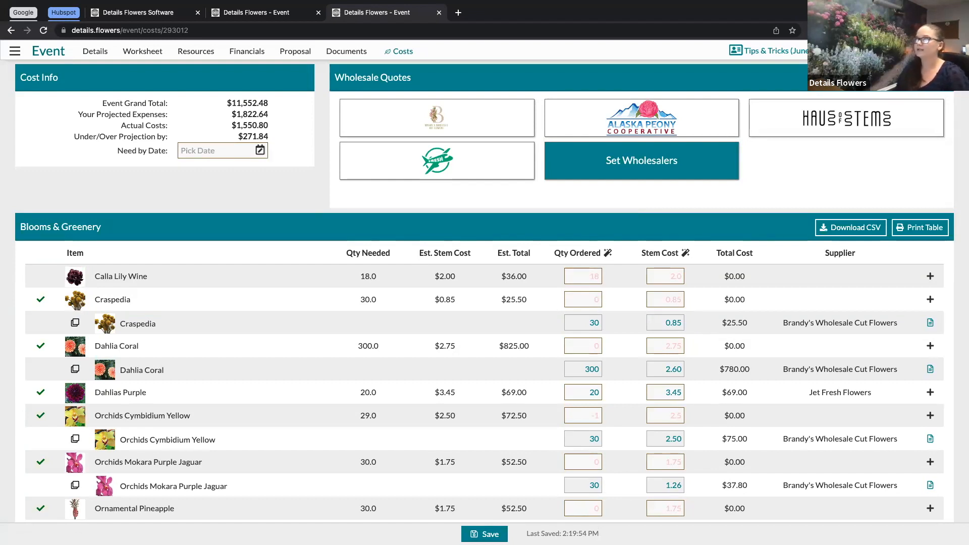
Step: Review the Blooms & Greenery and Rentals tables on the Costs page
scroll(485, 293, "down", 1)
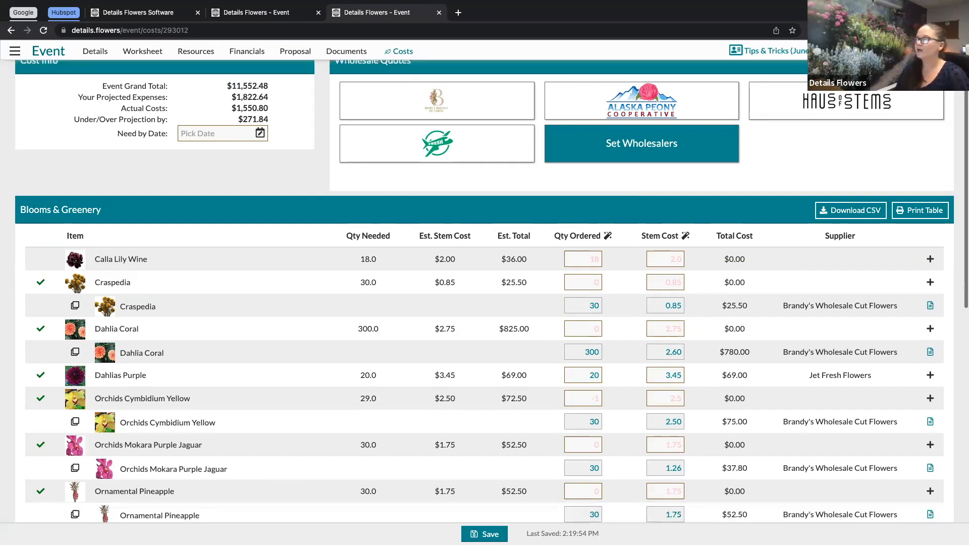
scroll(485, 293, "down", 1)
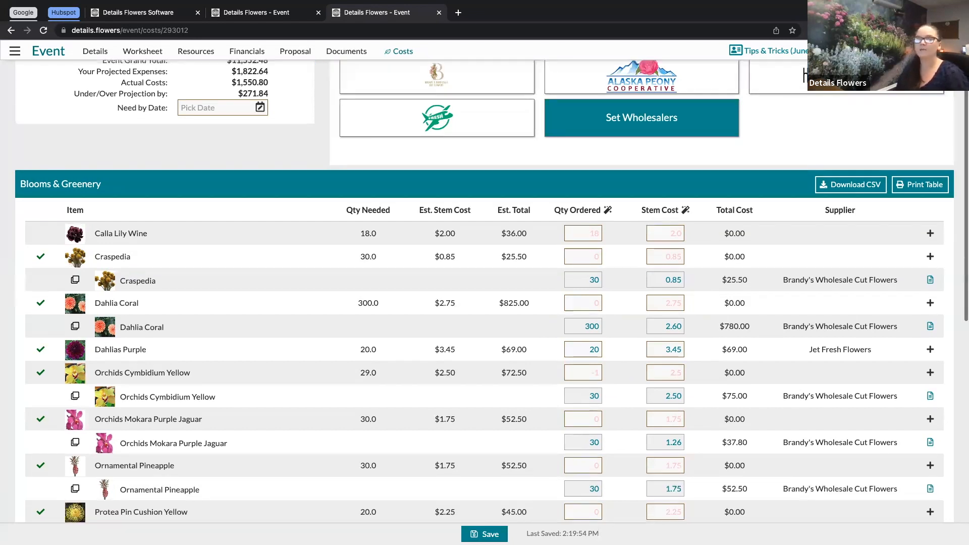
scroll(485, 292, "down", 10)
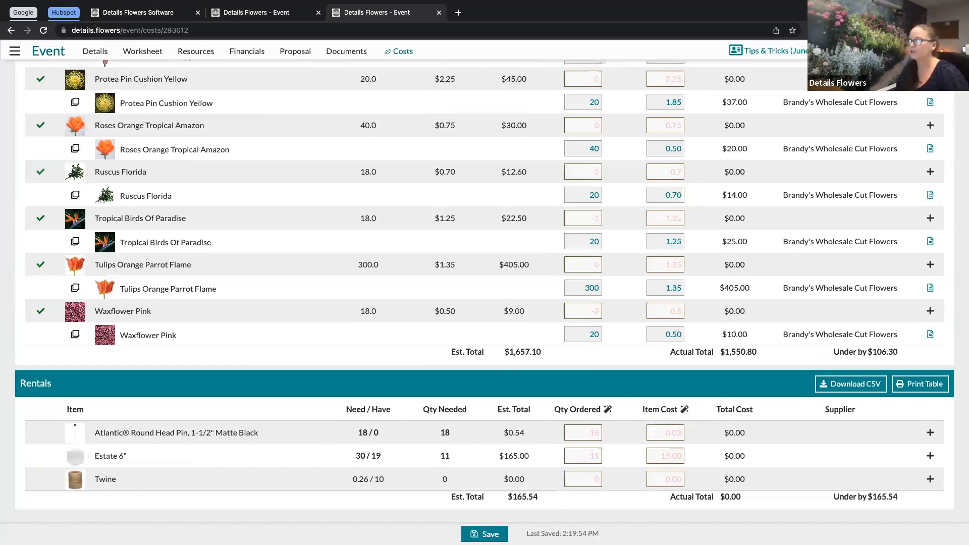
scroll(484, 292, "up", 2)
scroll(485, 292, "up", 10)
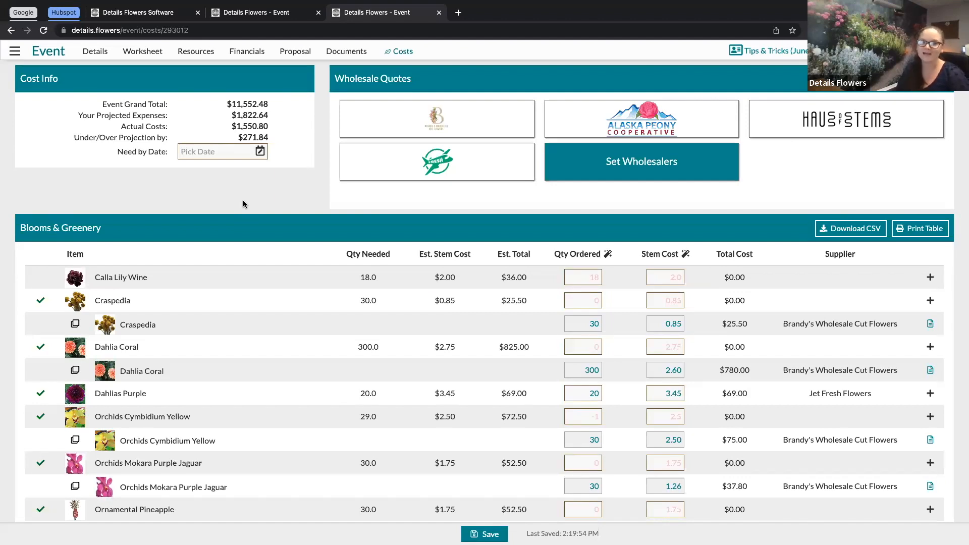
scroll(244, 203, "down", 1)
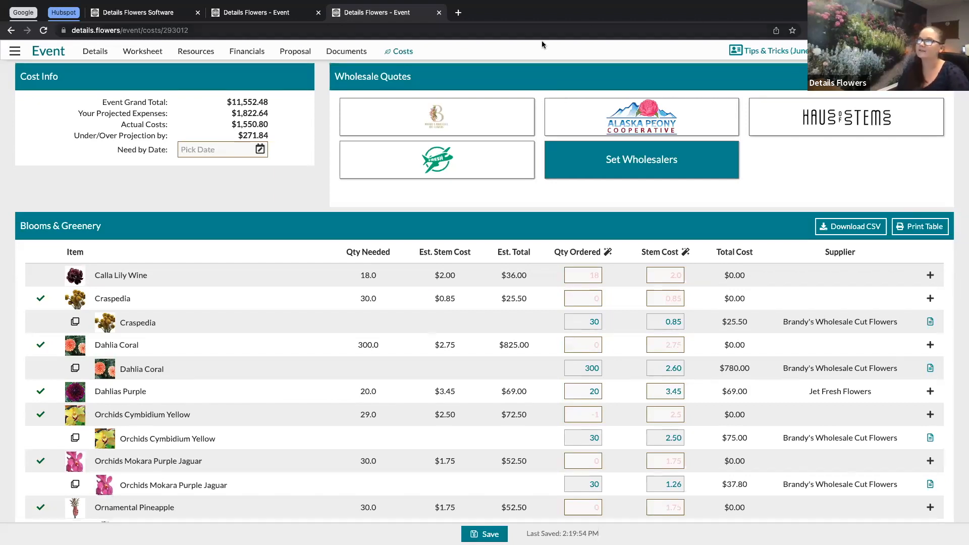